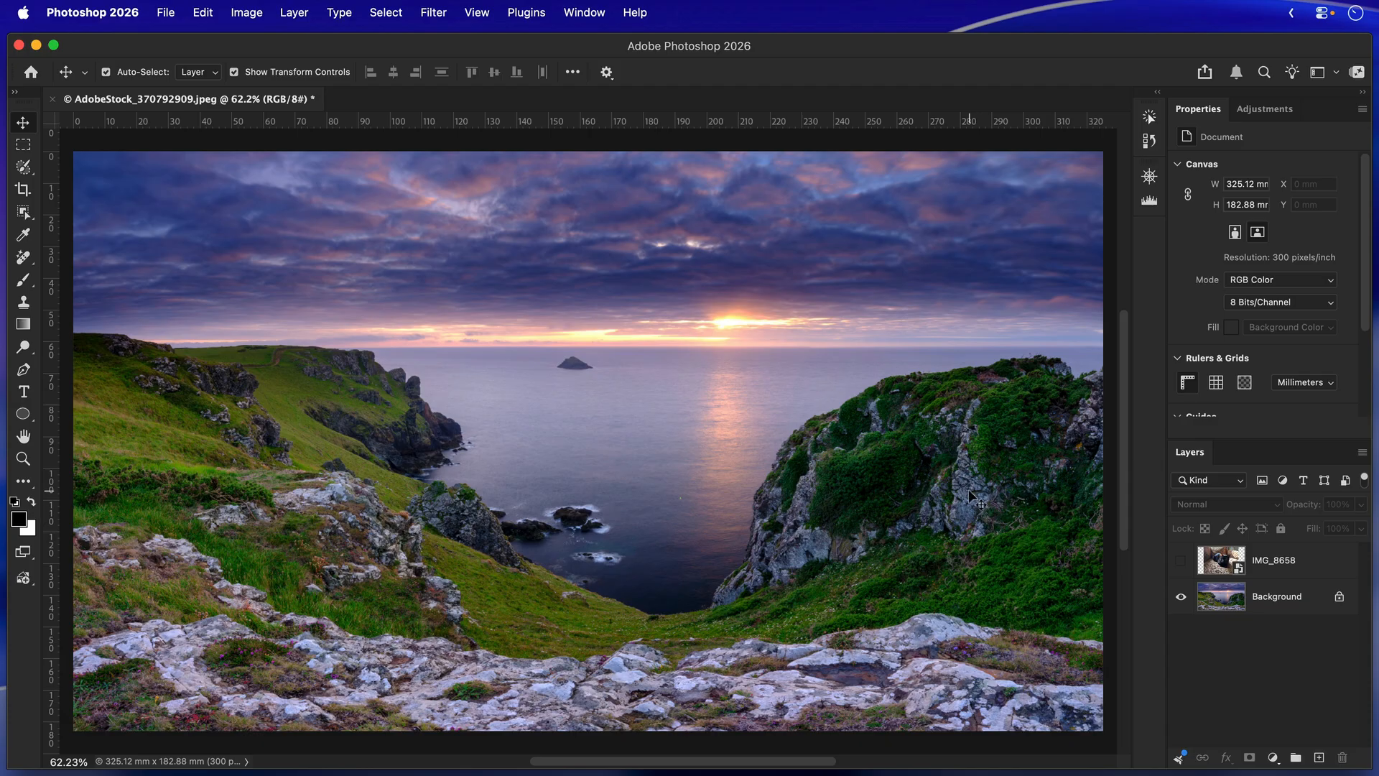
Make the IMG_8658 cat layer visible over the seascape and remove its background.
{"action": "left_click", "coordinate": [1265, 606]}
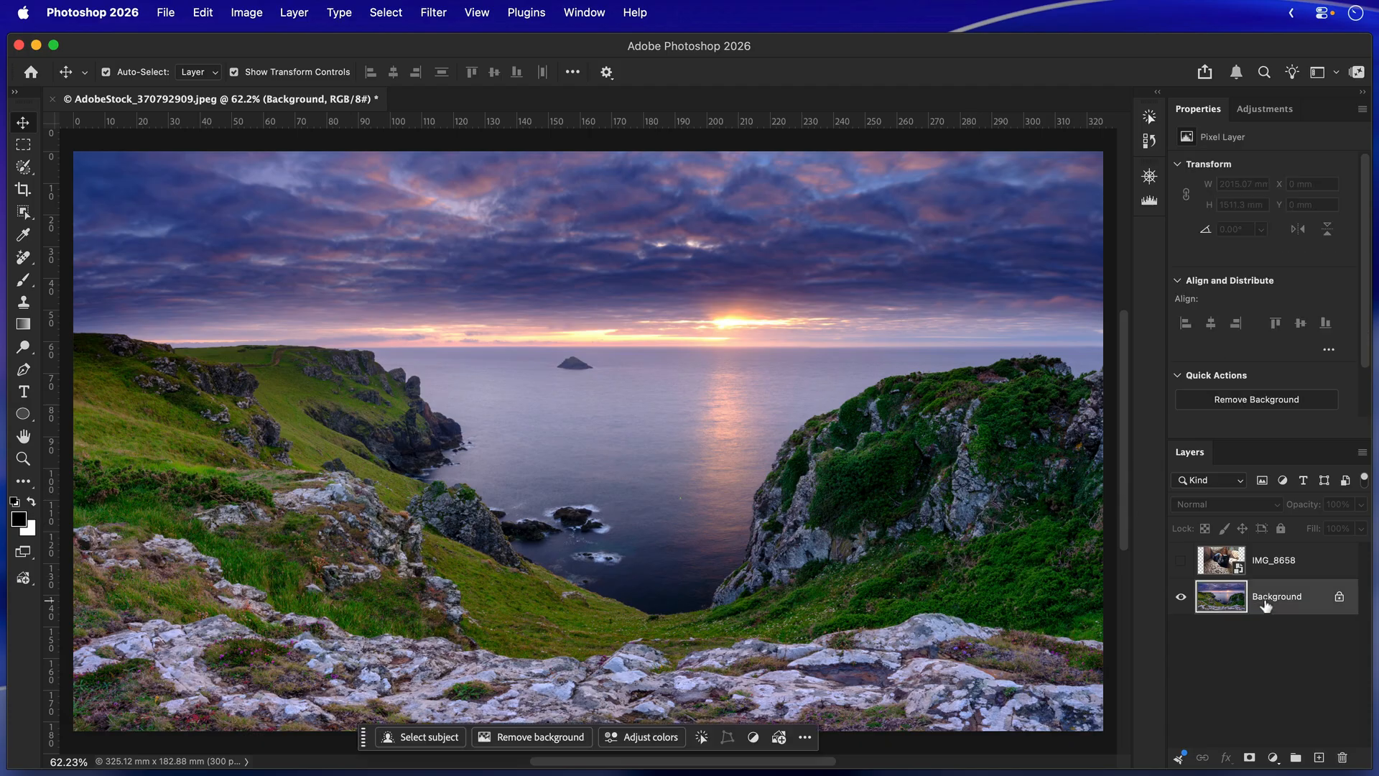
{"action": "left_click", "coordinate": [1302, 564]}
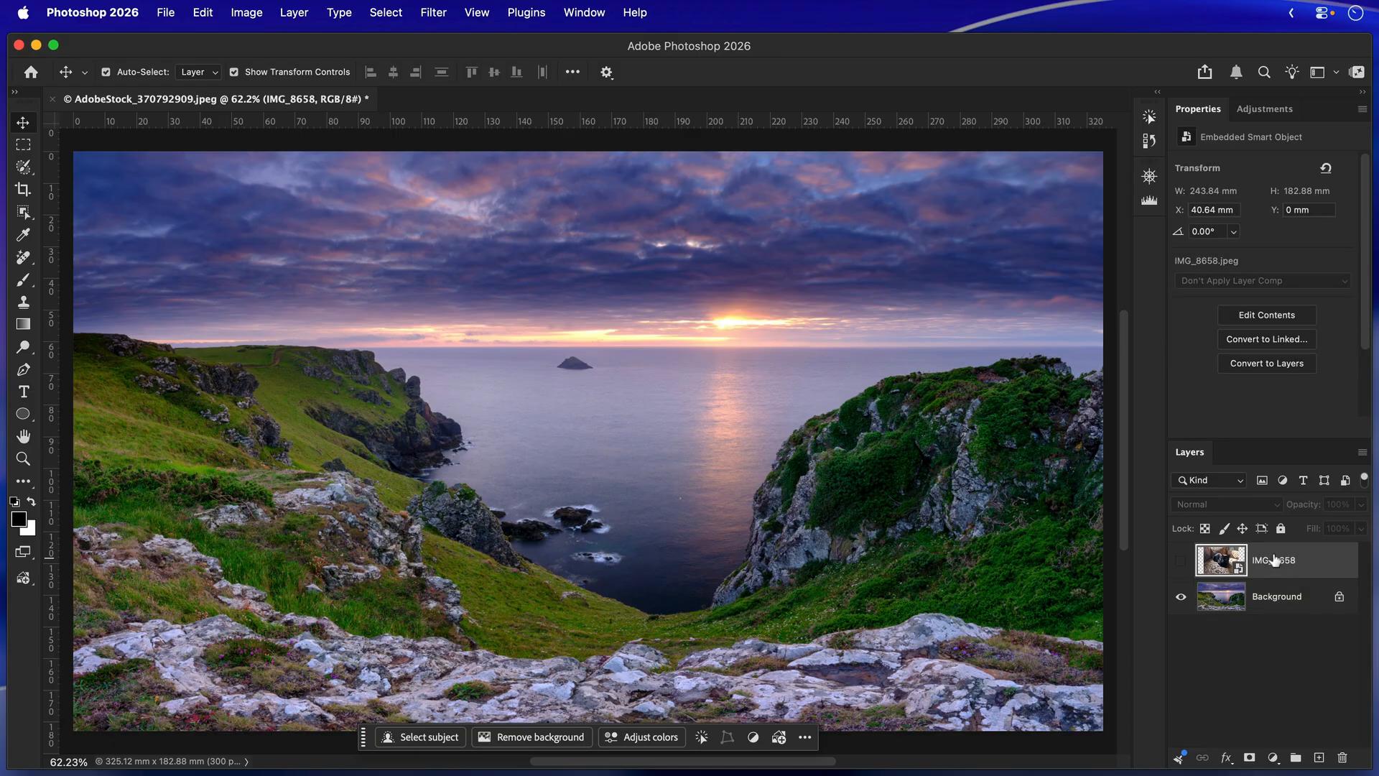
{"action": "left_click", "coordinate": [1180, 561]}
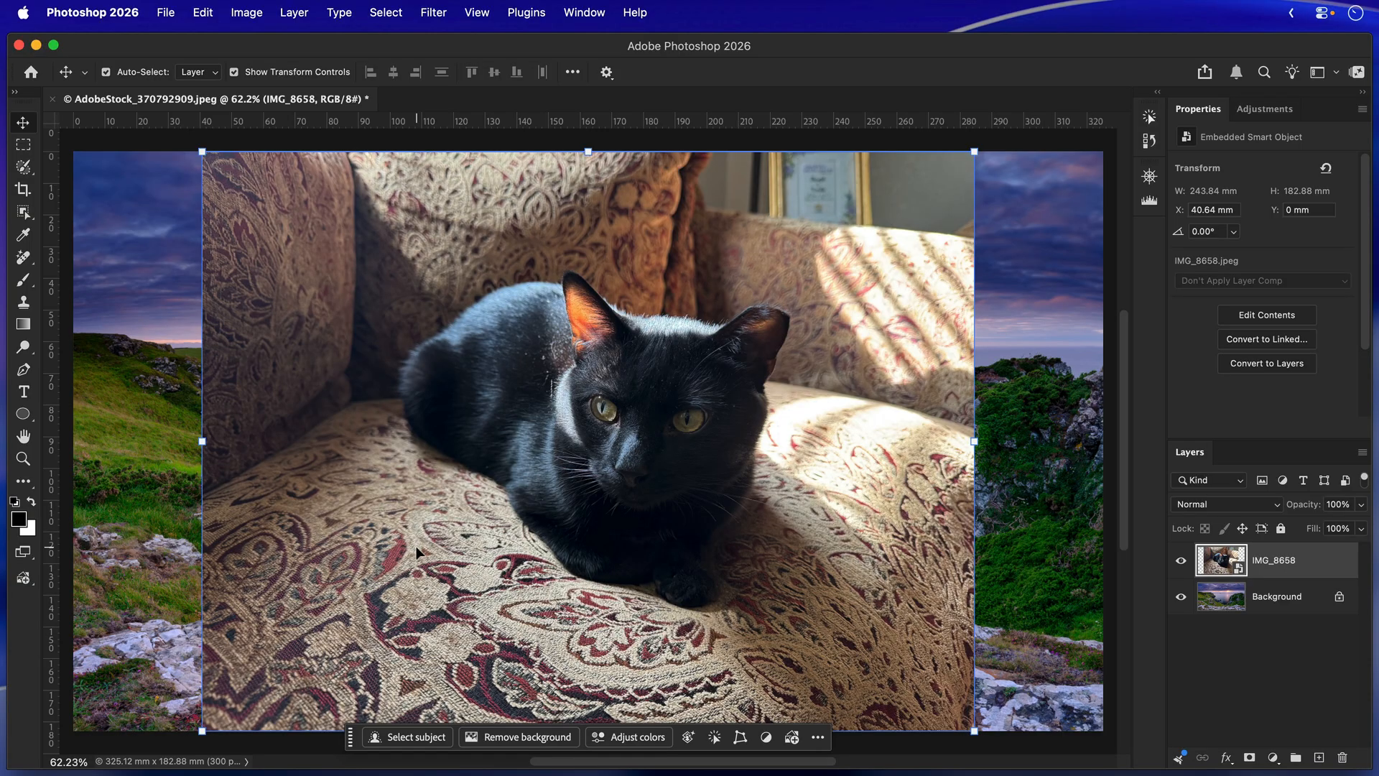
{"action": "left_click", "coordinate": [523, 740]}
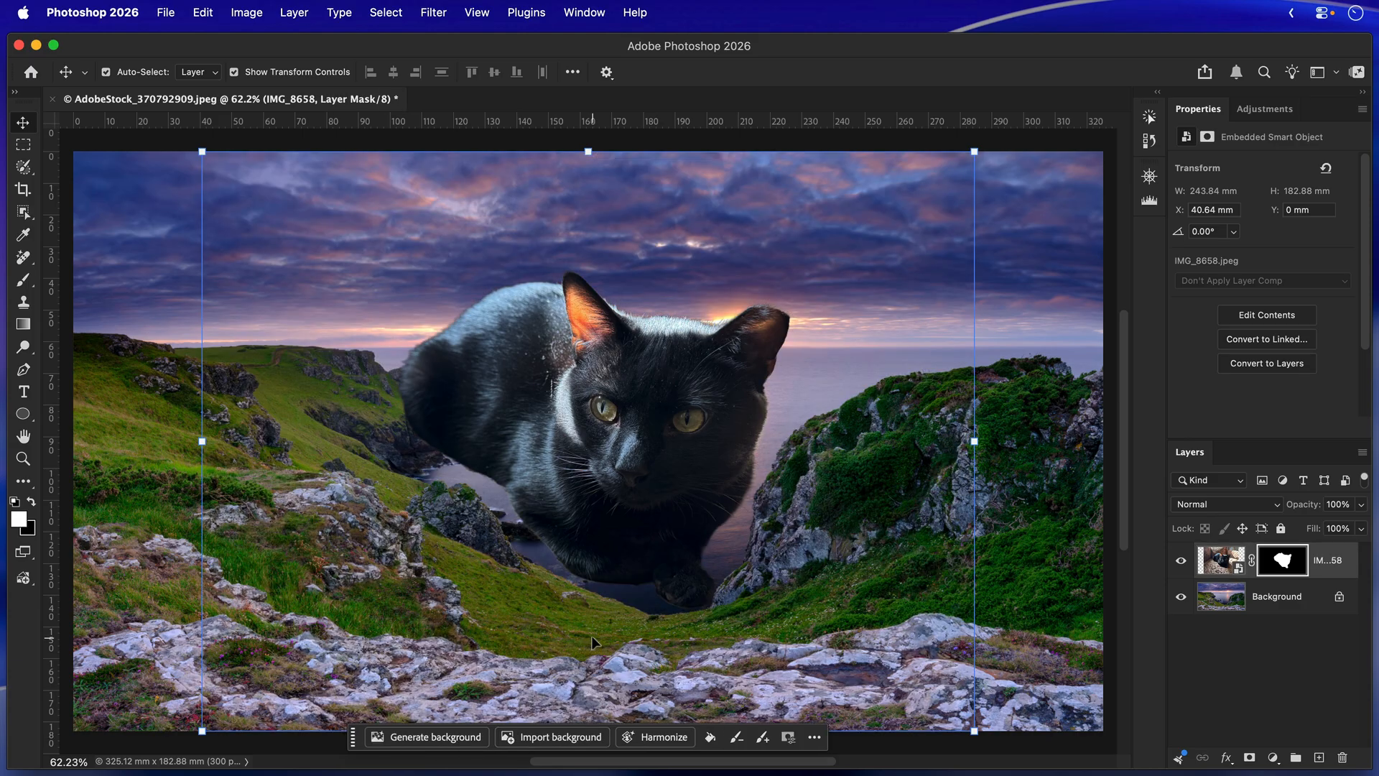
Scale the cat layer to about 65% and place it on the rocks in the image's lower-left corner.
{"action": "left_click", "coordinate": [973, 151]}
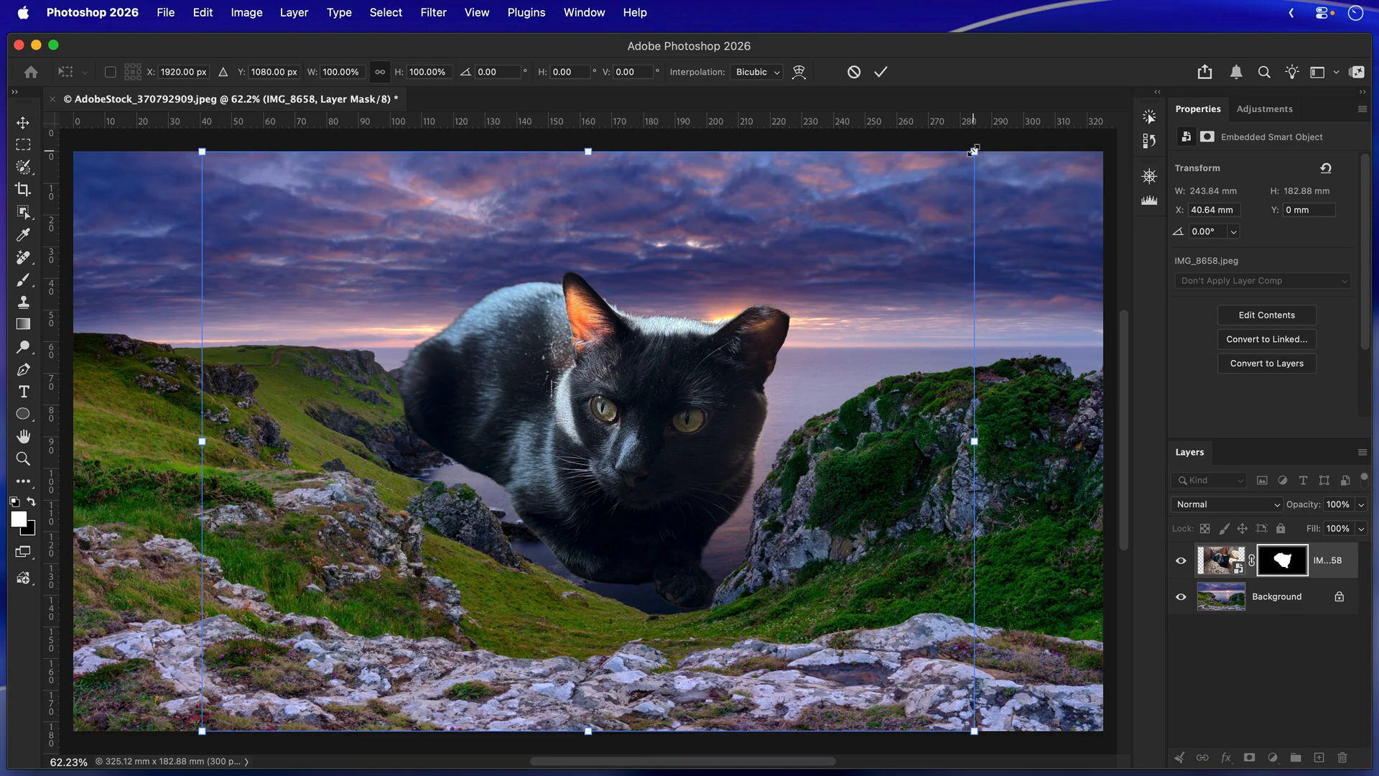
{"action": "left_click_drag", "start_coordinate": [974, 151], "coordinate": [703, 355]}
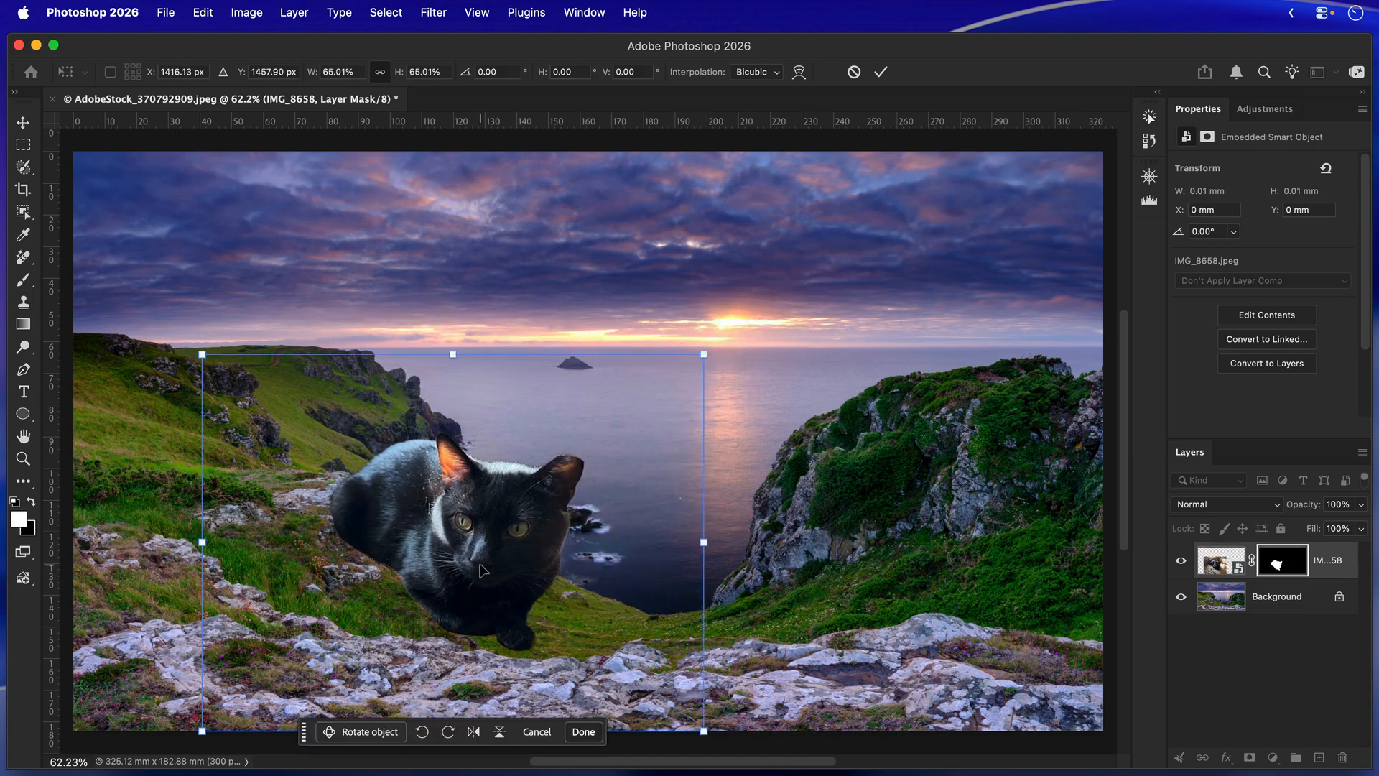
{"action": "left_click_drag", "start_coordinate": [483, 570], "coordinate": [356, 632]}
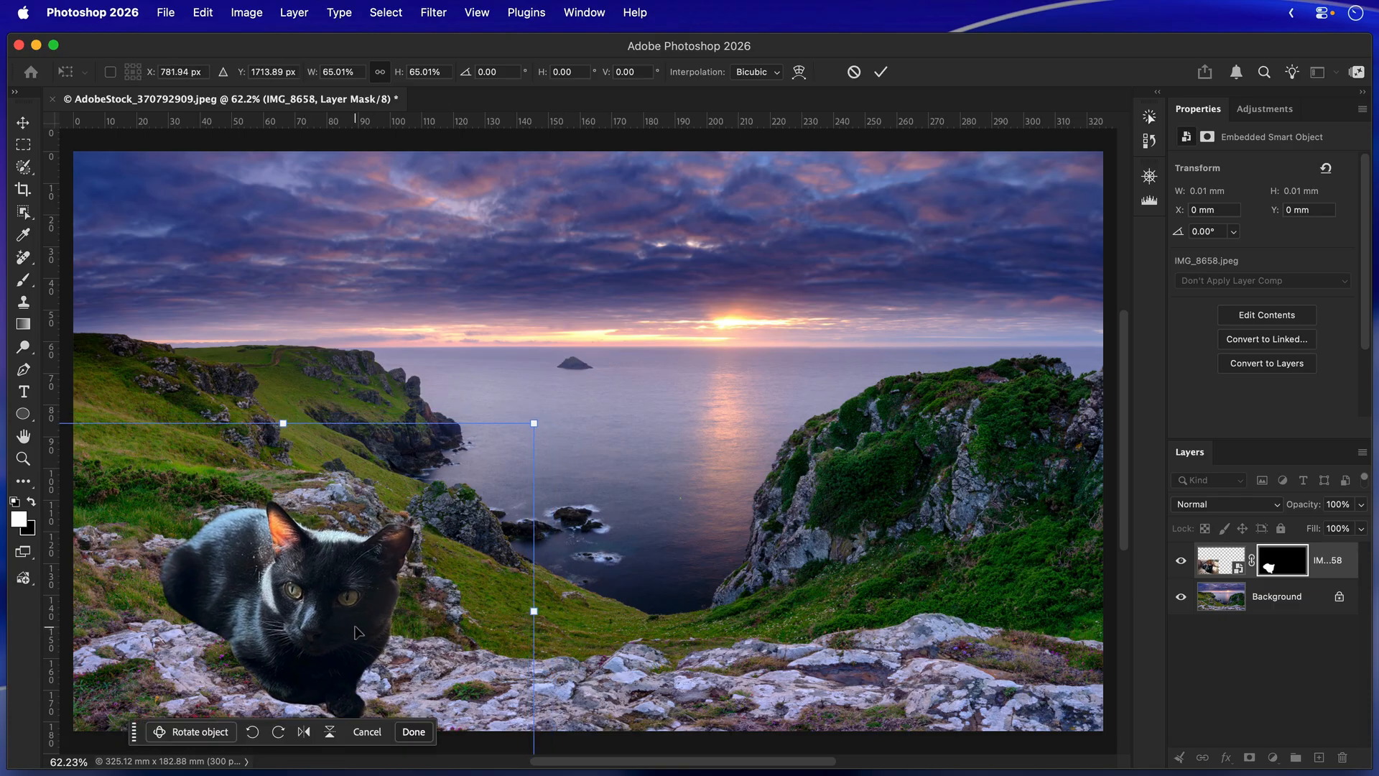
{"action": "left_click", "coordinate": [881, 72]}
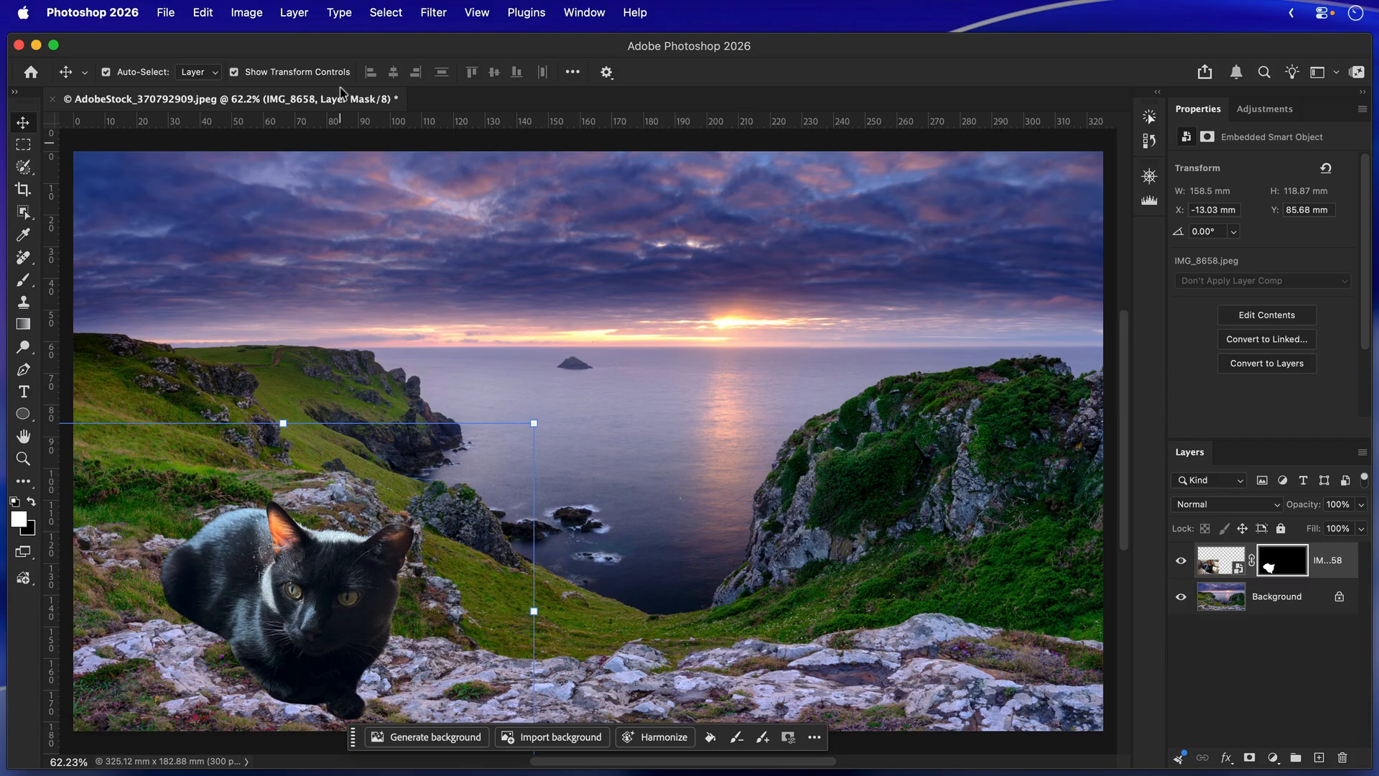
Start Rotate Object on the cat layer, tilting it about 13.8° and setting its perspective to about 34.3°.
{"action": "left_click", "coordinate": [197, 14]}
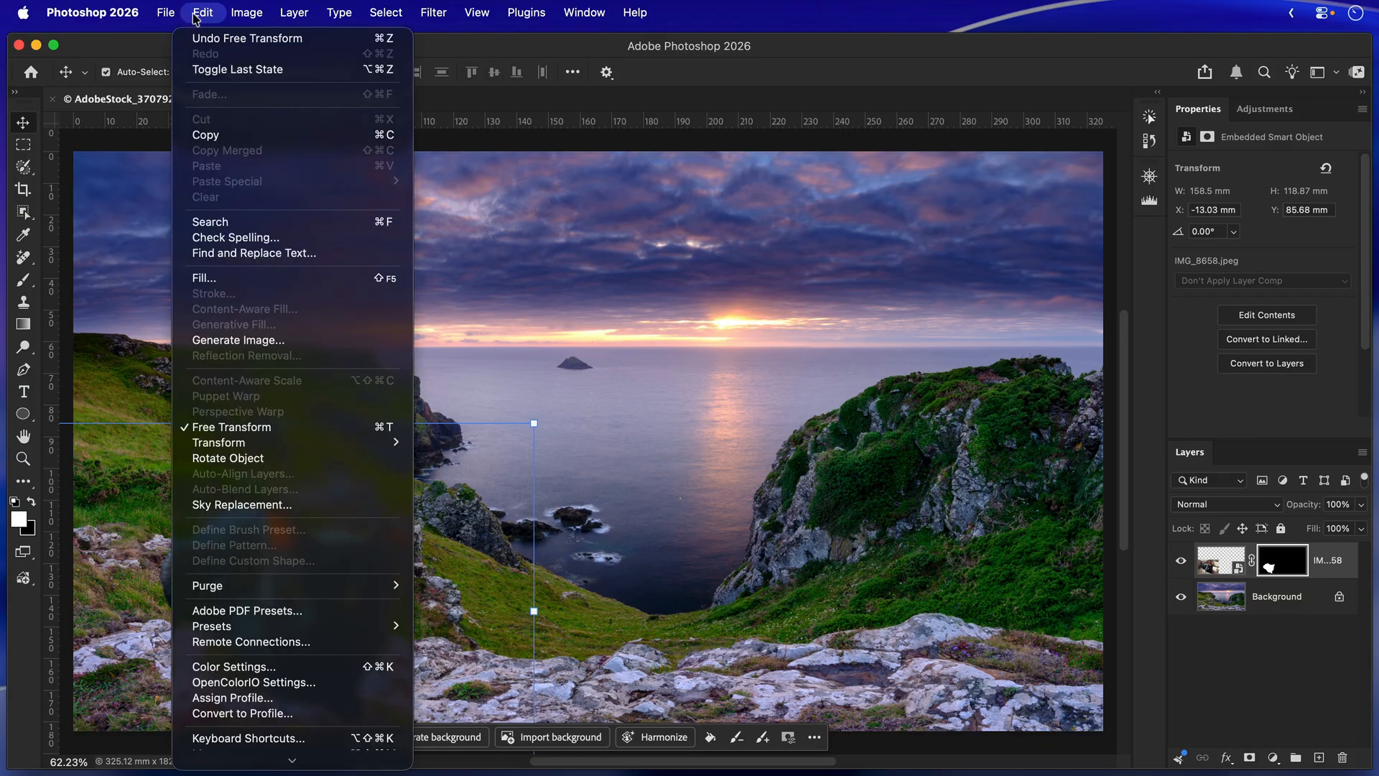
{"action": "mouse_move", "coordinate": [271, 443]}
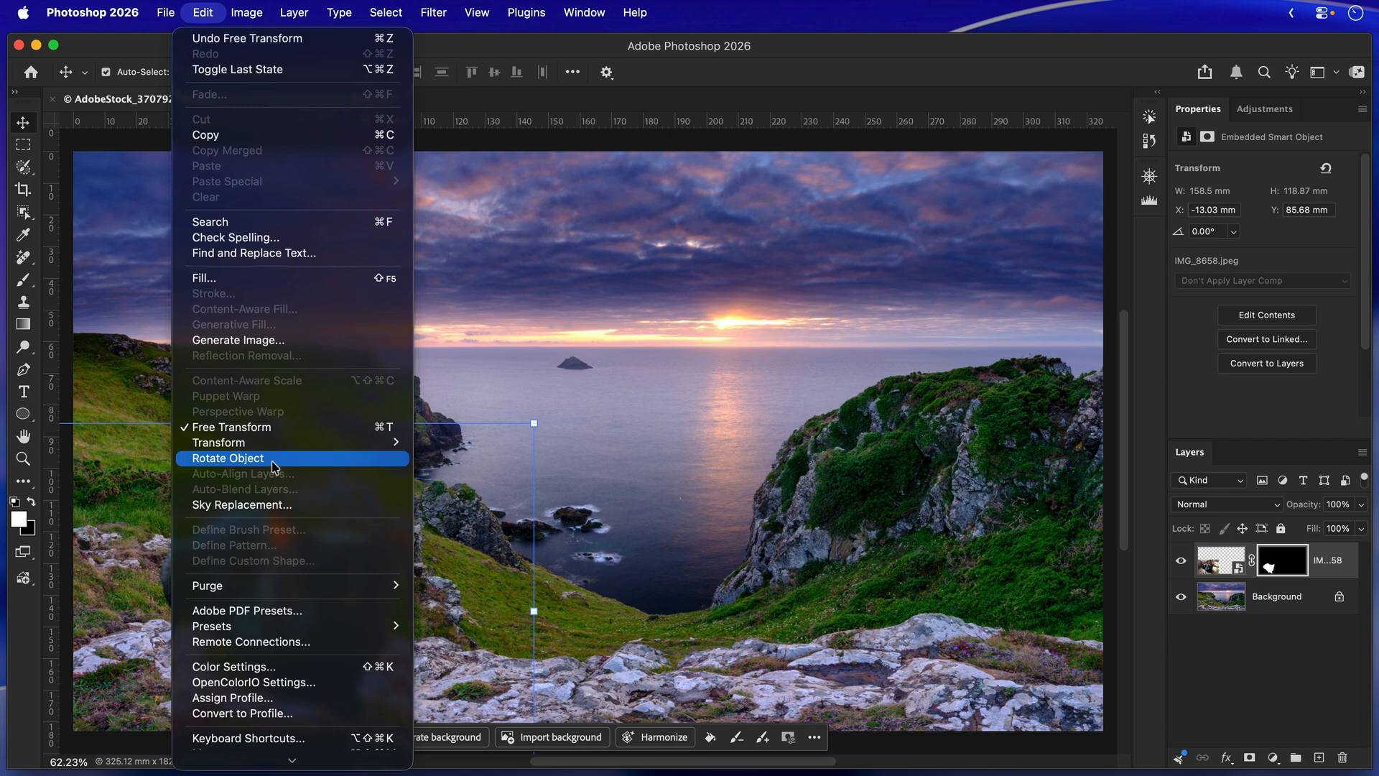
{"action": "left_click", "coordinate": [273, 462]}
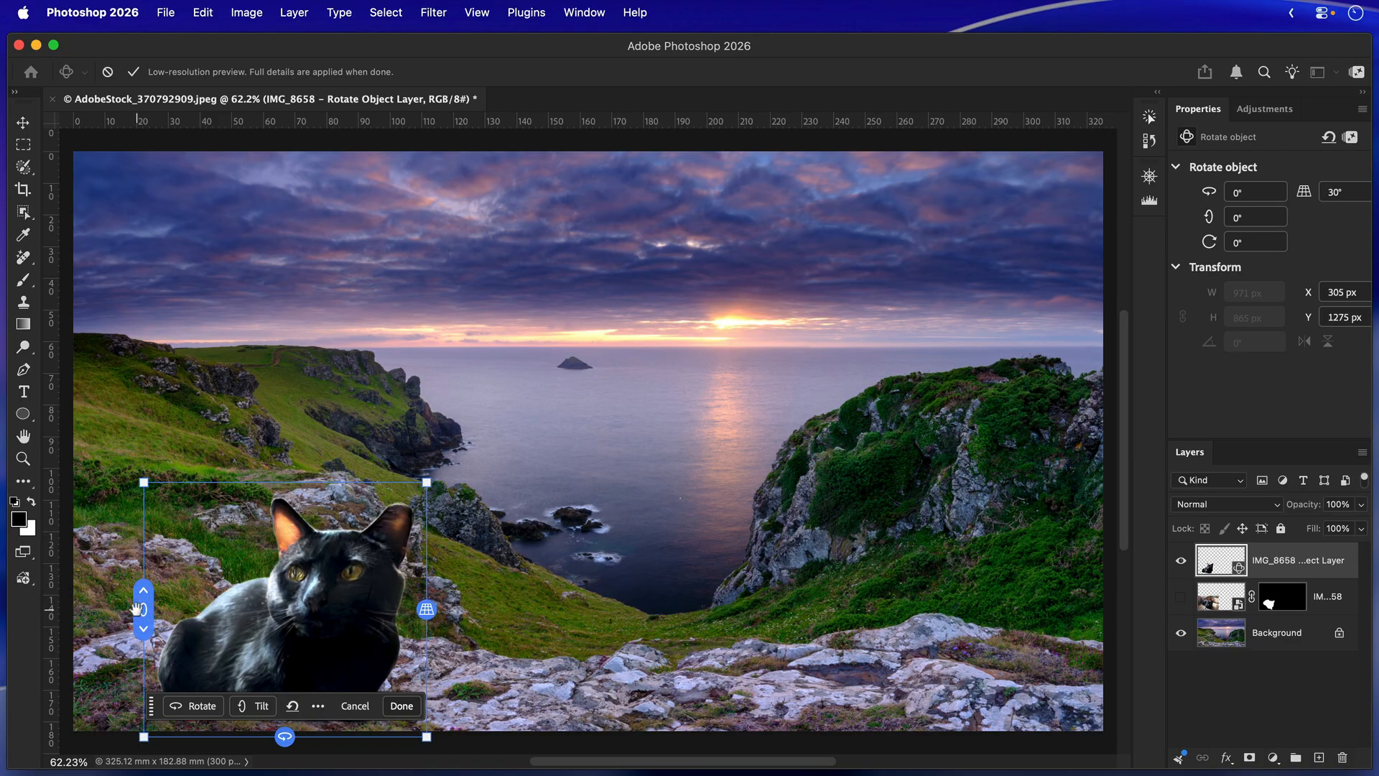
{"action": "left_click_drag", "start_coordinate": [142, 608], "coordinate": [144, 650]}
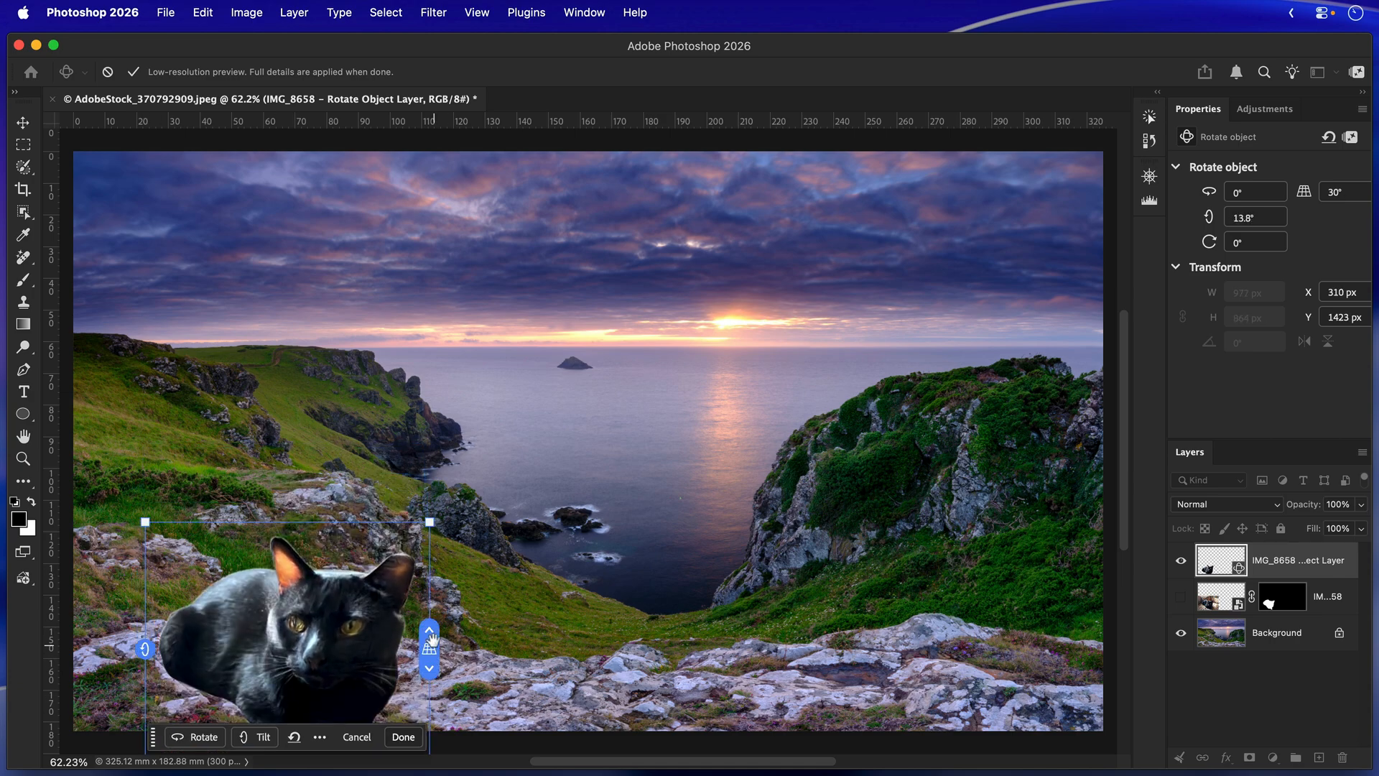
{"action": "mouse_move", "coordinate": [428, 647]}
{"action": "left_mouse_down"}
{"action": "mouse_move", "coordinate": [435, 619]}
{"action": "mouse_move", "coordinate": [431, 681]}
{"action": "mouse_move", "coordinate": [439, 646]}
{"action": "left_mouse_up"}
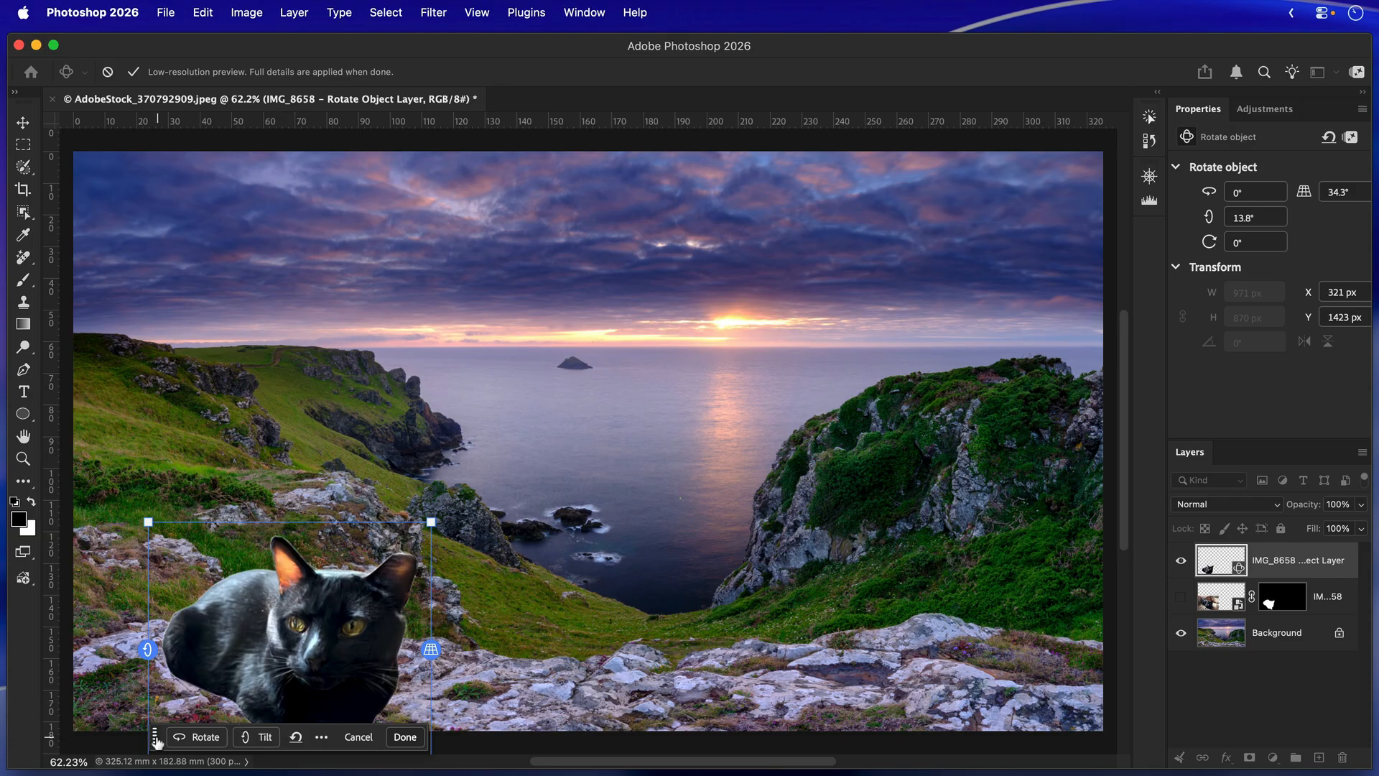
Turn the cat horizontally to about 114.8° so it faces away toward the sea.
{"action": "left_click_drag", "start_coordinate": [154, 736], "coordinate": [441, 685]}
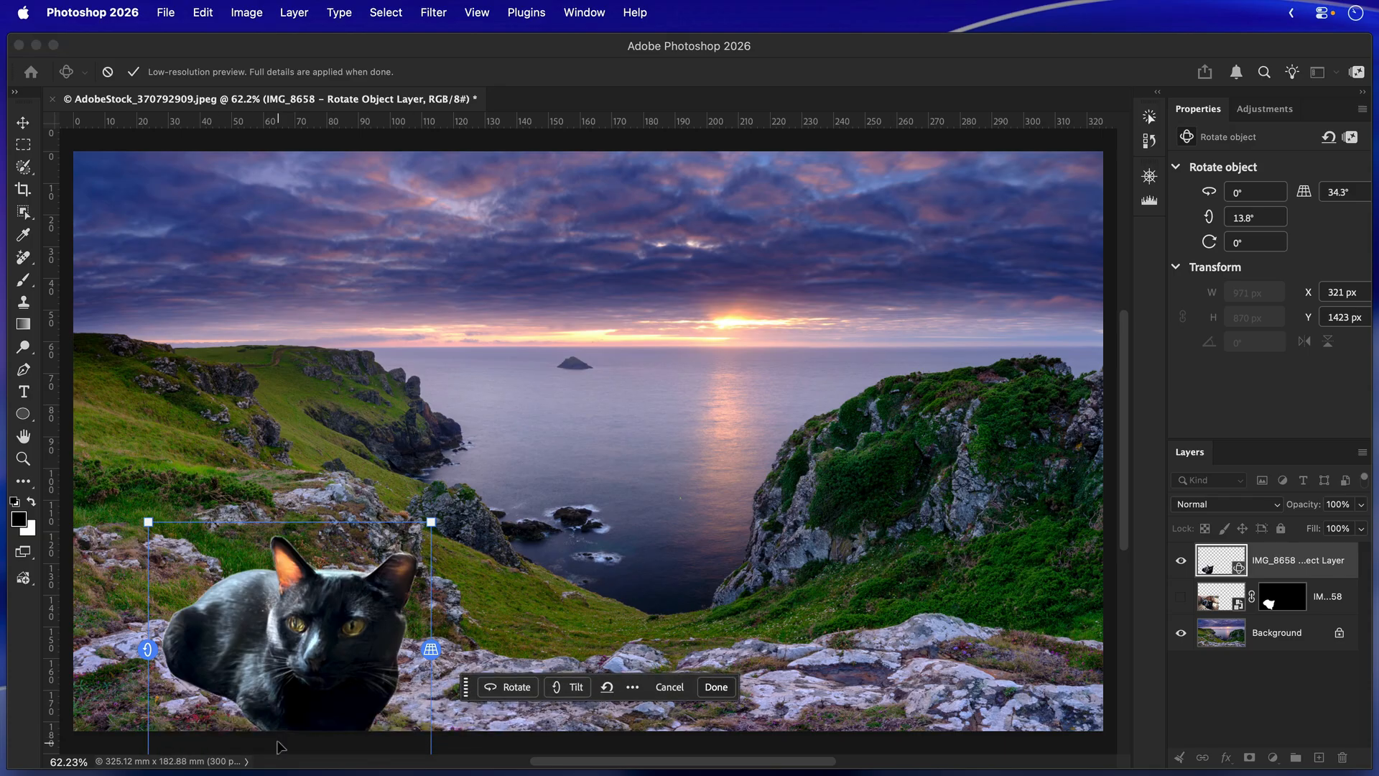
{"action": "scroll", "coordinate": [291, 723], "scroll_direction": "down", "scroll_amount": 3}
{"action": "scroll", "coordinate": [291, 724], "scroll_direction": "left", "scroll_amount": 1}
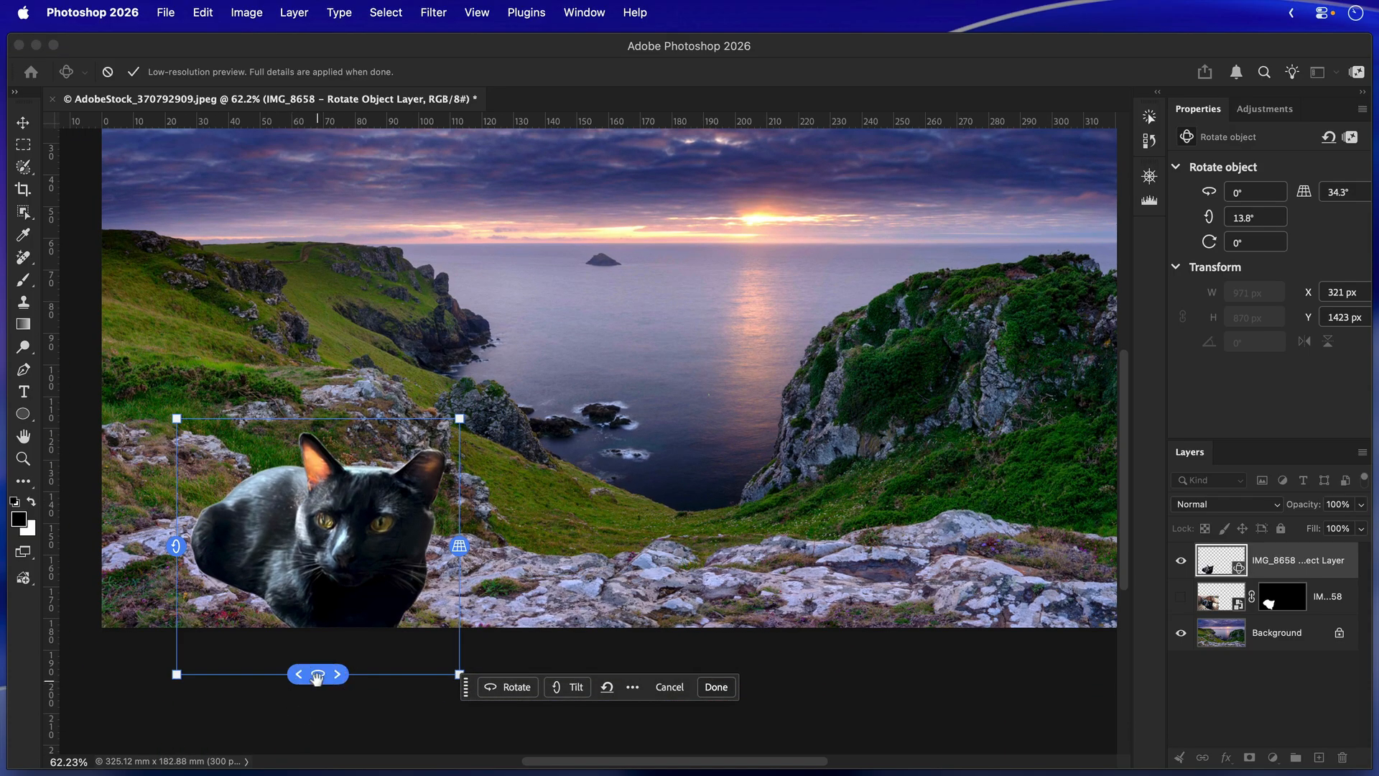
{"action": "left_click_drag", "start_coordinate": [316, 674], "coordinate": [478, 675]}
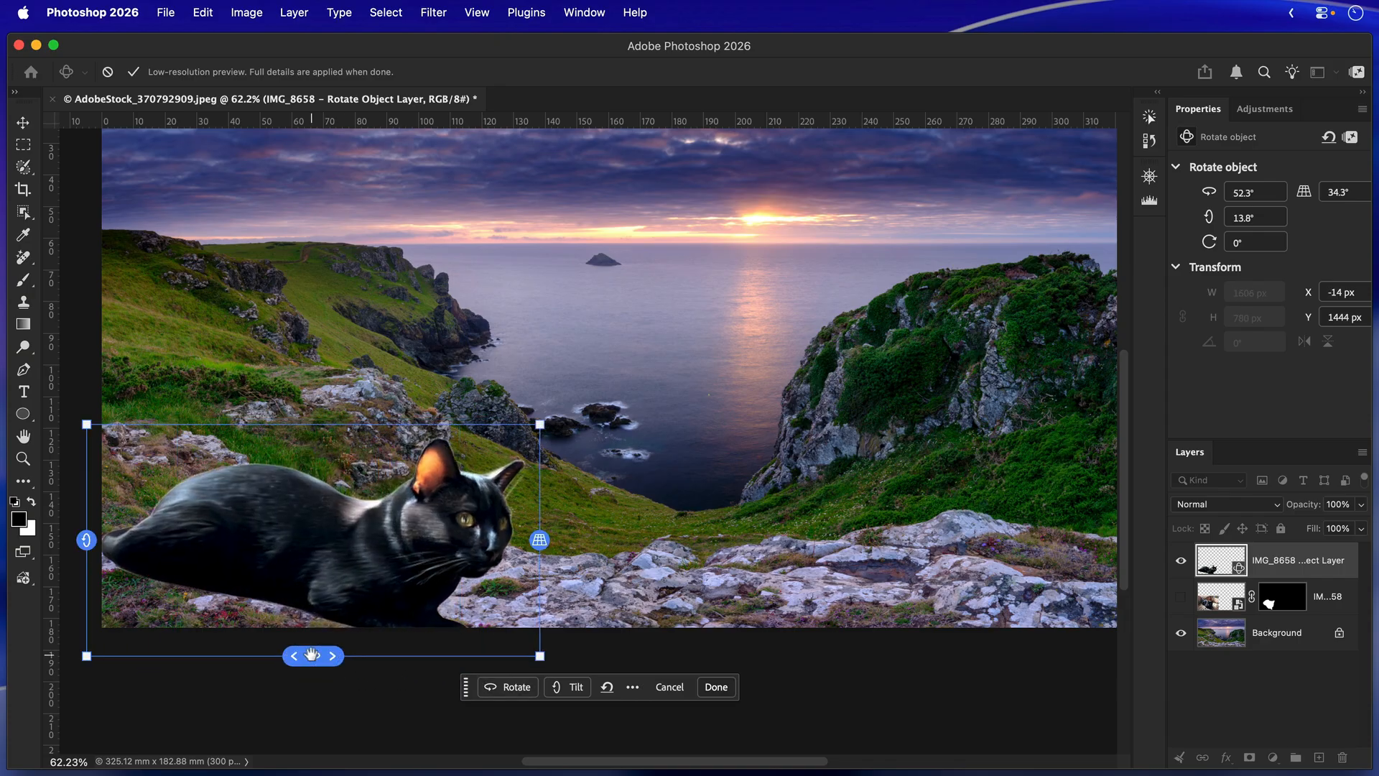
{"action": "left_click_drag", "start_coordinate": [313, 655], "coordinate": [507, 640]}
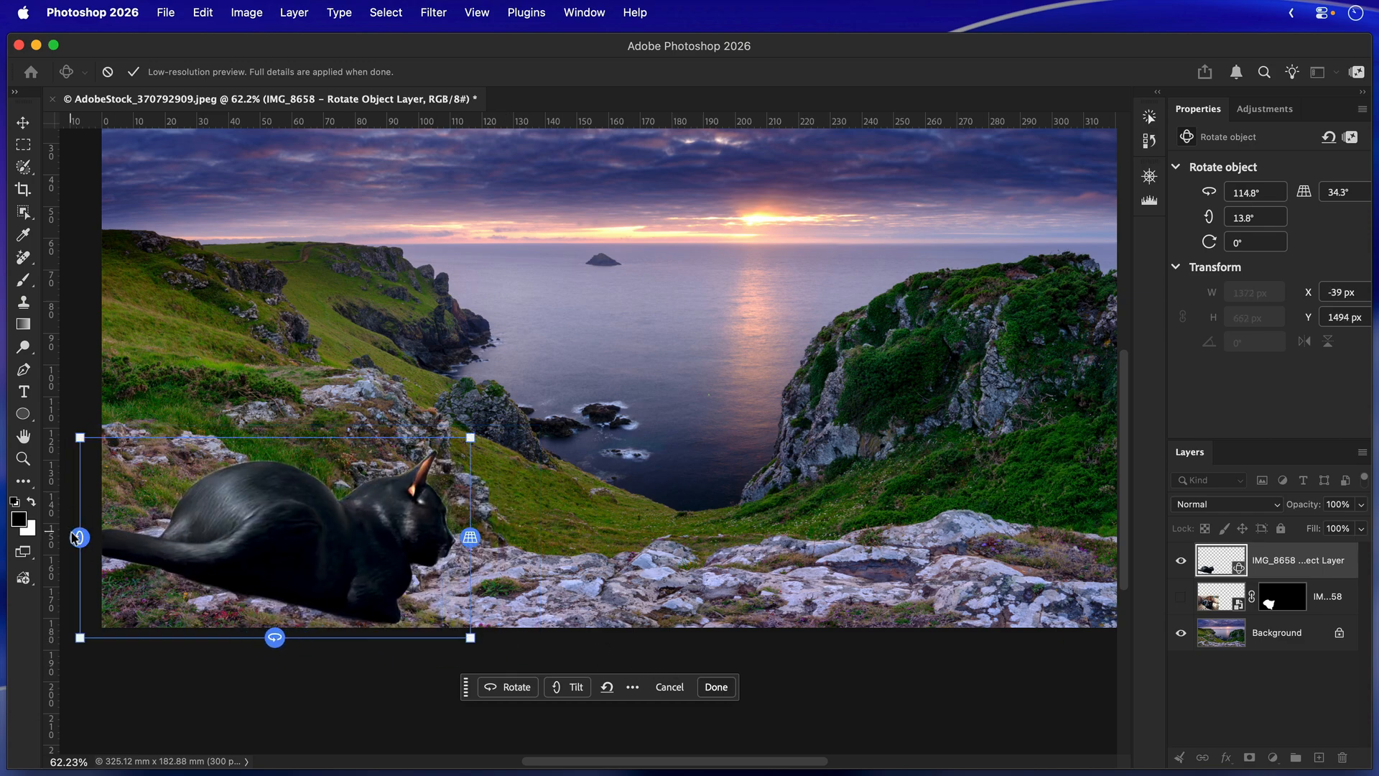
Refine the cat's orientation to about 126.7° rotation, 0.1° tilt, 27.1° roll and 34.7° perspective, shifting it toward the image's lower-left corner.
{"action": "left_click_drag", "start_coordinate": [75, 535], "coordinate": [83, 631]}
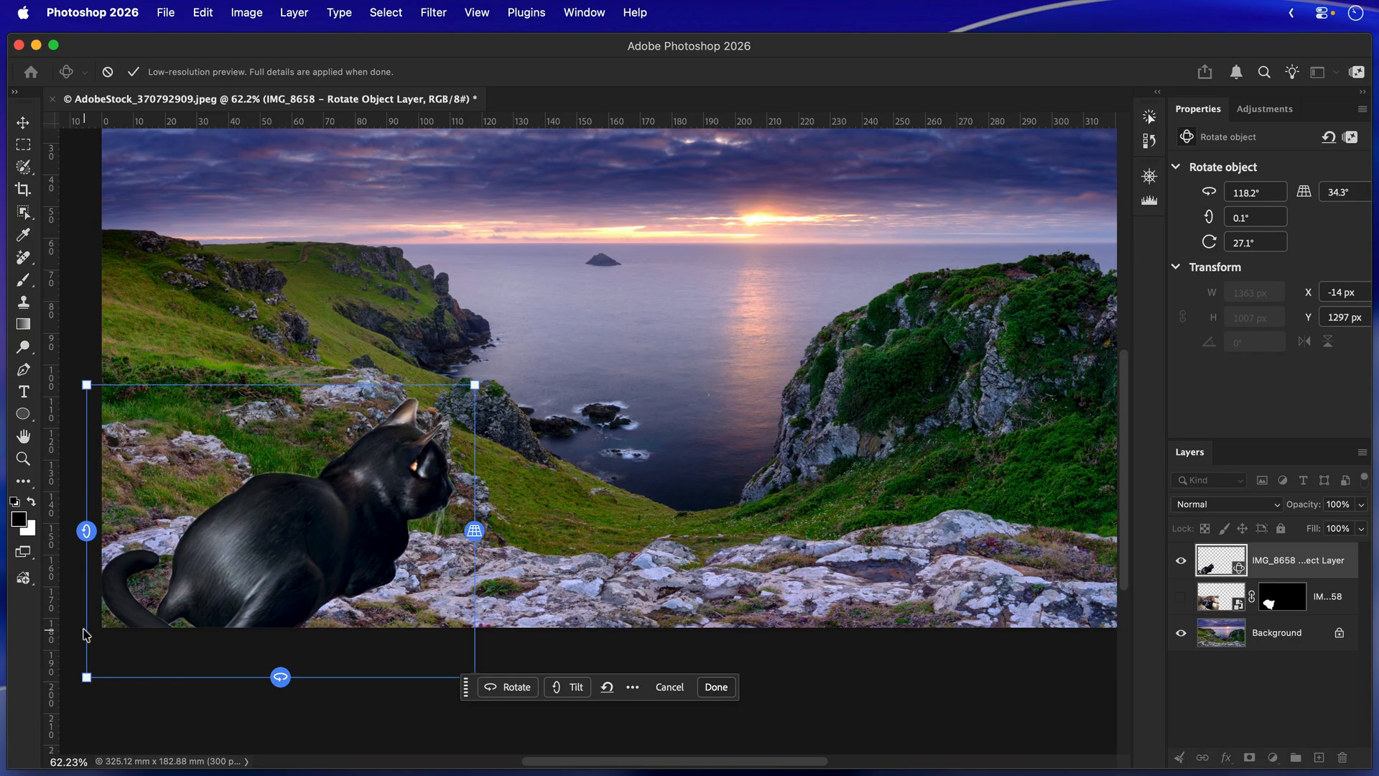
{"action": "left_click_drag", "start_coordinate": [321, 547], "coordinate": [285, 568]}
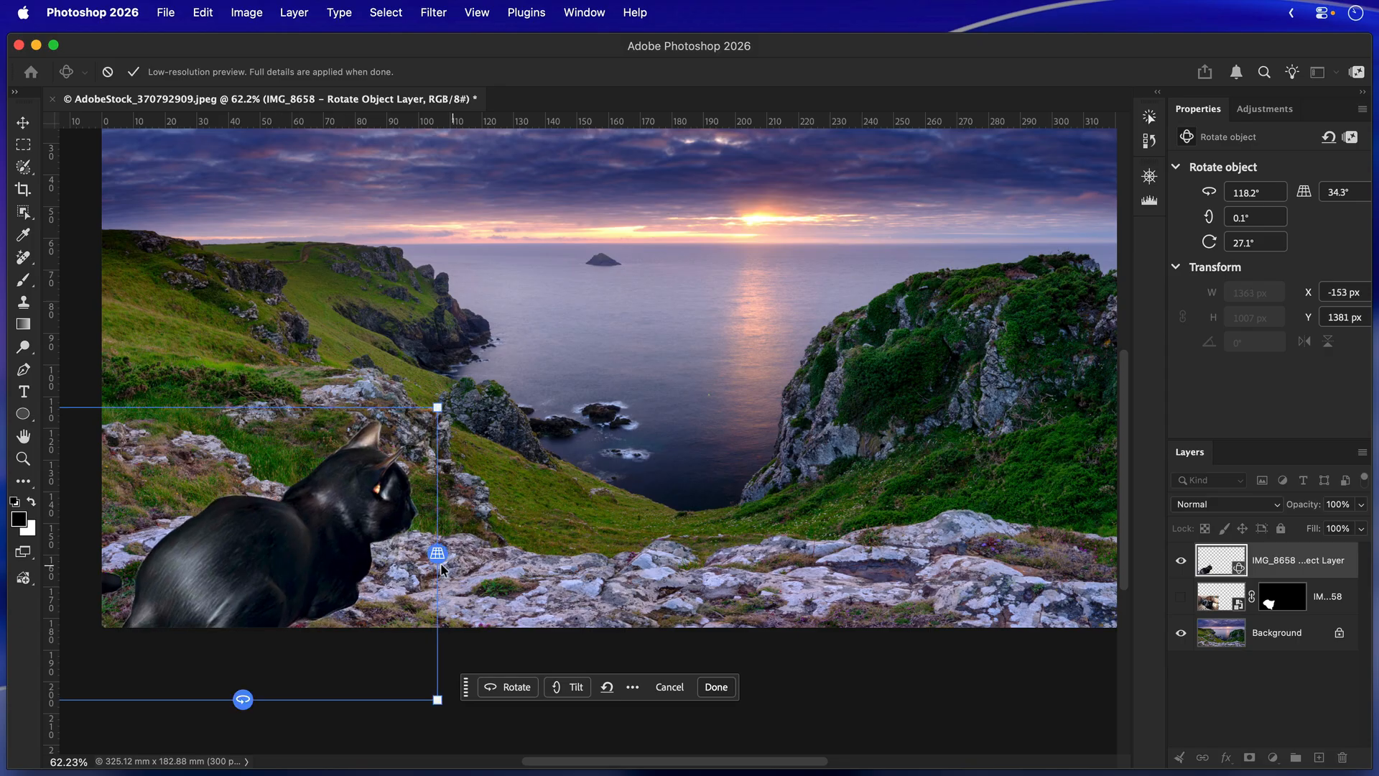
{"action": "mouse_move", "coordinate": [437, 553]}
{"action": "left_mouse_down"}
{"action": "mouse_move", "coordinate": [433, 600]}
{"action": "mouse_move", "coordinate": [437, 553]}
{"action": "left_mouse_up"}
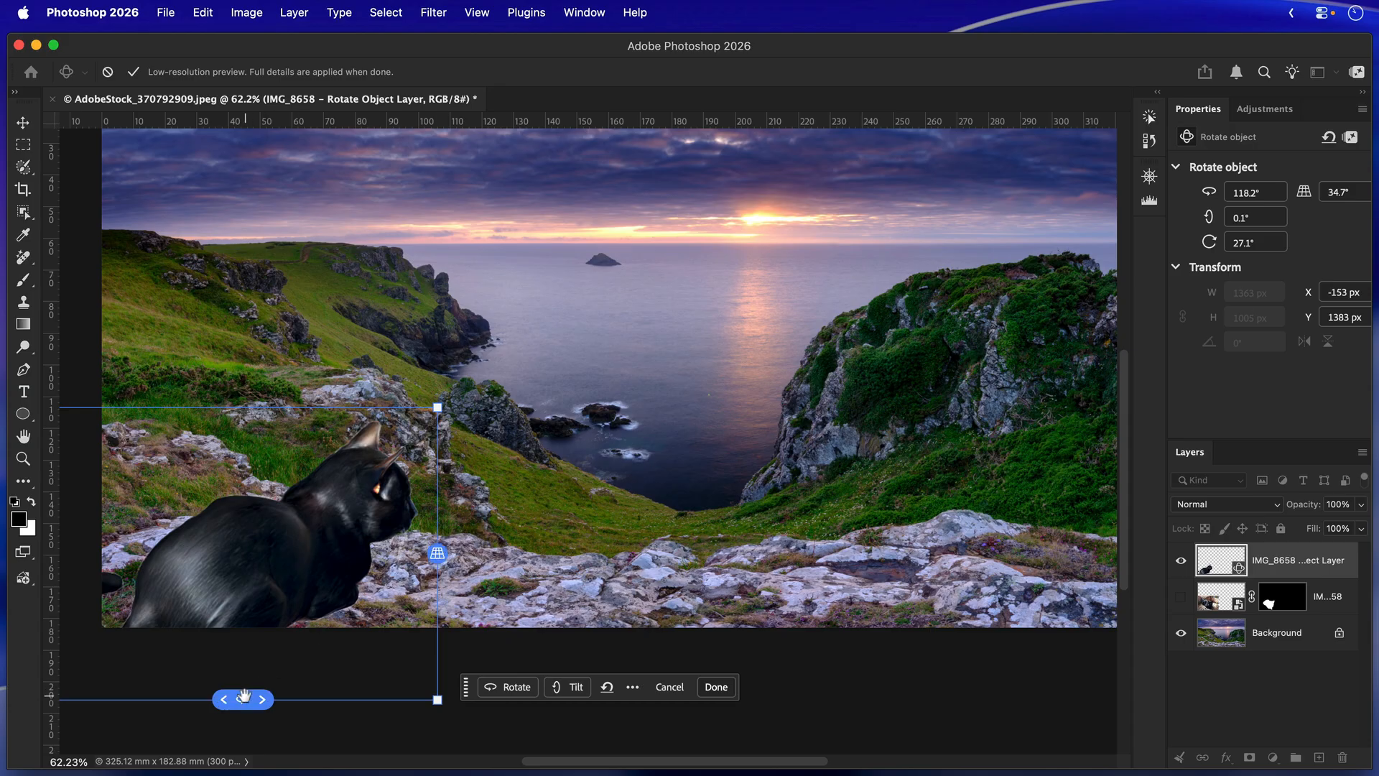
{"action": "left_click_drag", "start_coordinate": [248, 698], "coordinate": [271, 697]}
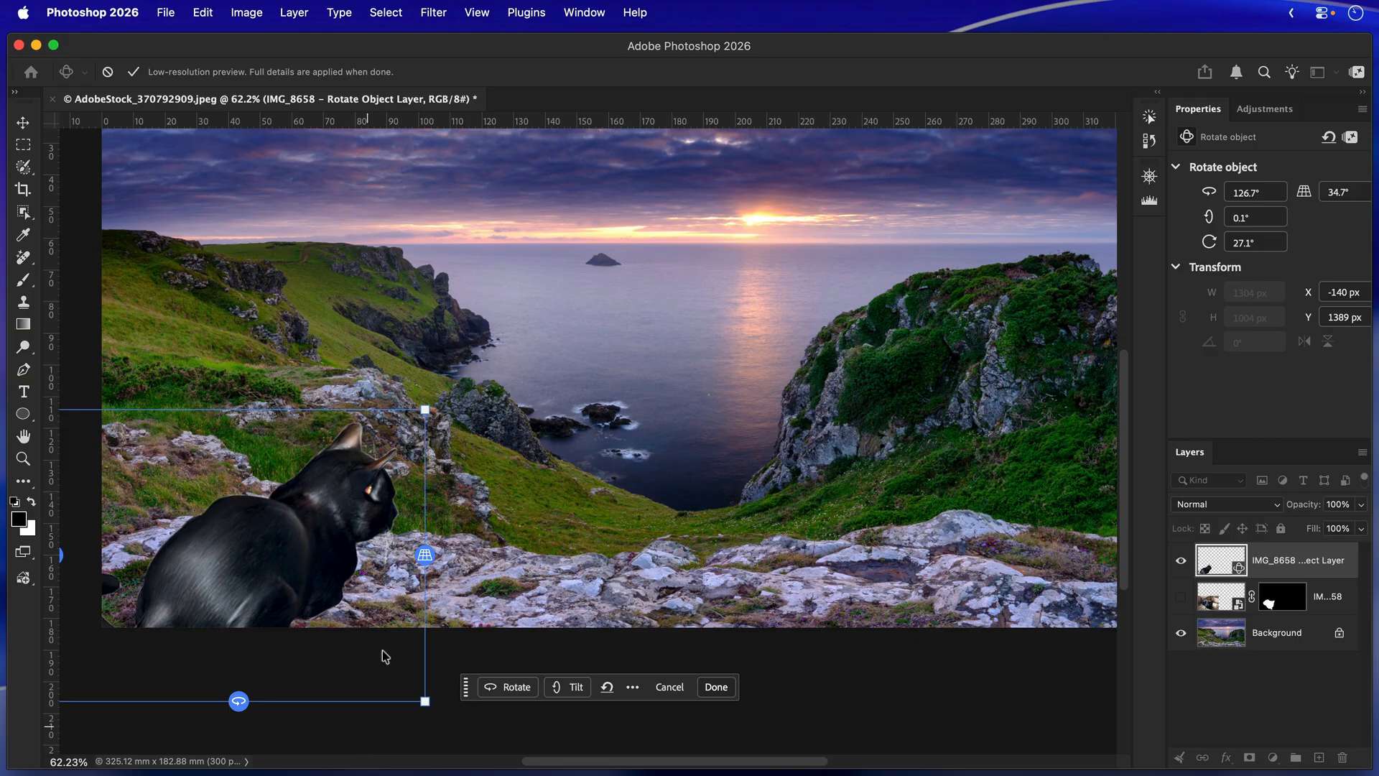
Enlarge the rotated cat to about 1764 px wide, reposition it in the image's lower-left corner and apply the rotation.
{"action": "left_click_drag", "start_coordinate": [429, 407], "coordinate": [543, 313]}
{"action": "left_click_drag", "start_coordinate": [338, 497], "coordinate": [290, 520]}
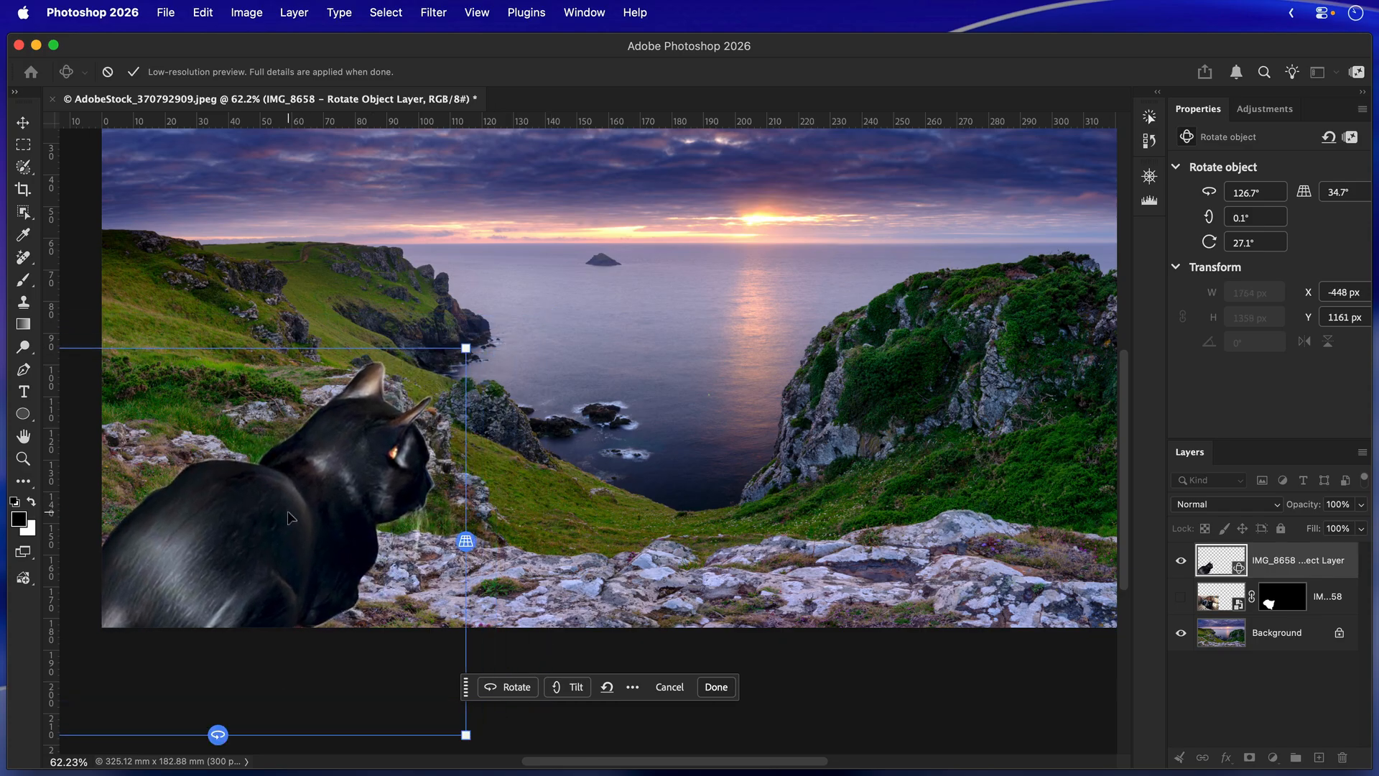
{"action": "left_click", "coordinate": [719, 687]}
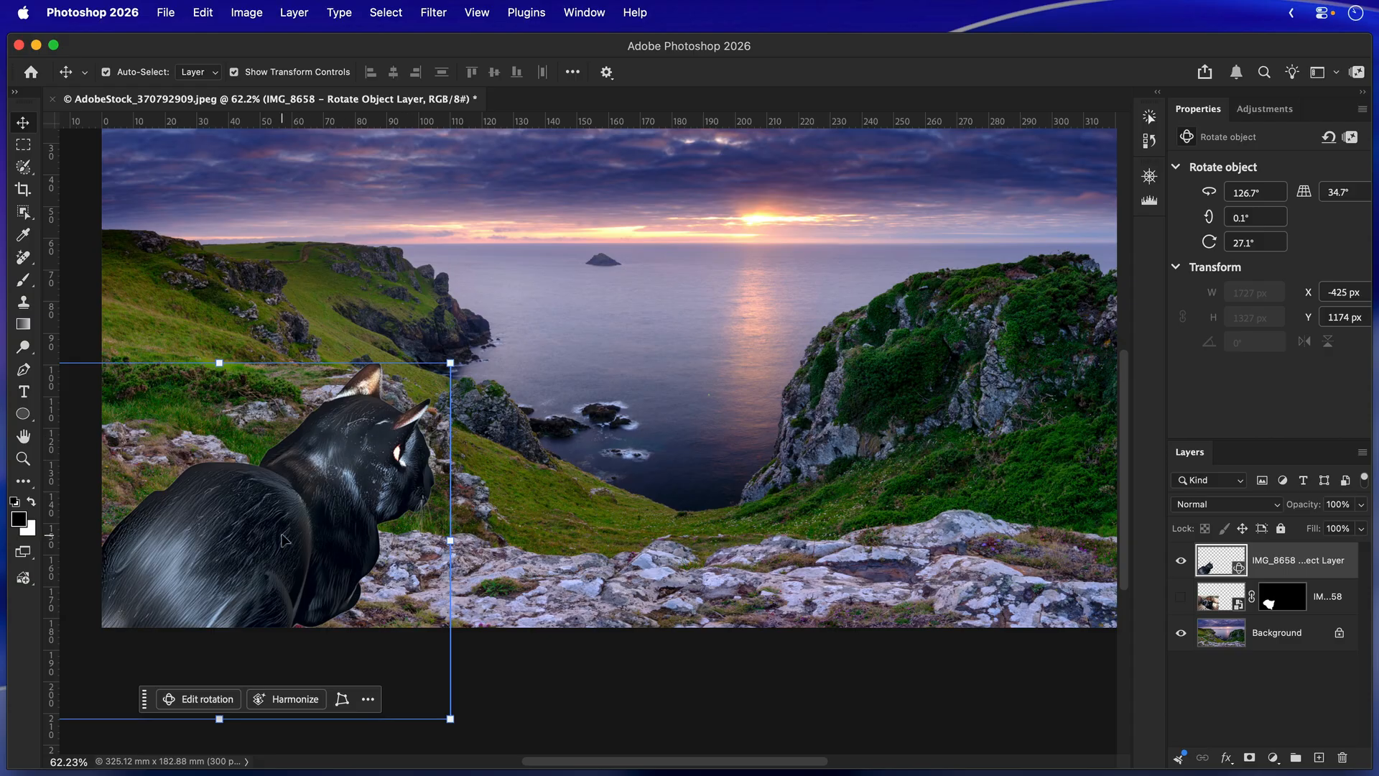
Harmonize the rotated cat layer with the background, compare the three variations and keep the second one.
{"action": "left_click", "coordinate": [287, 700]}
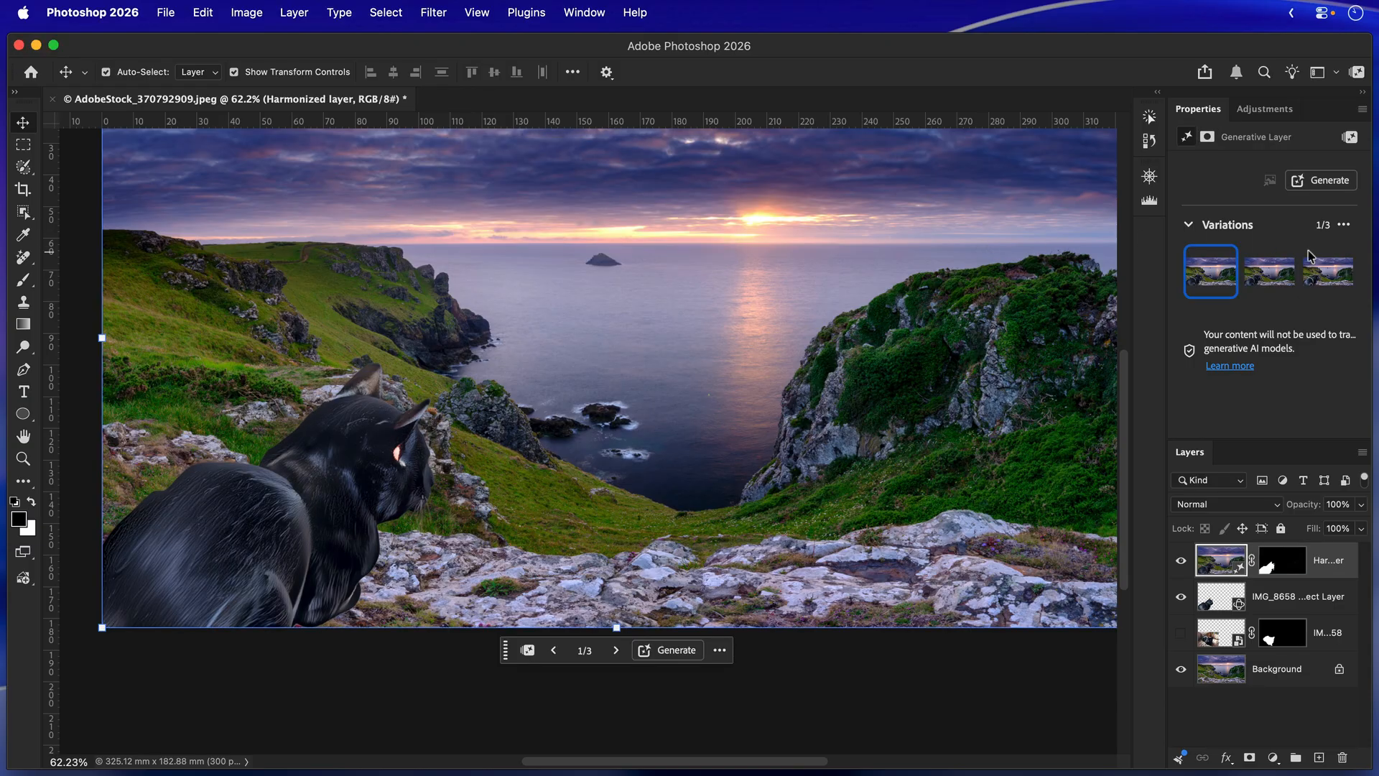
{"action": "left_click", "coordinate": [1264, 280]}
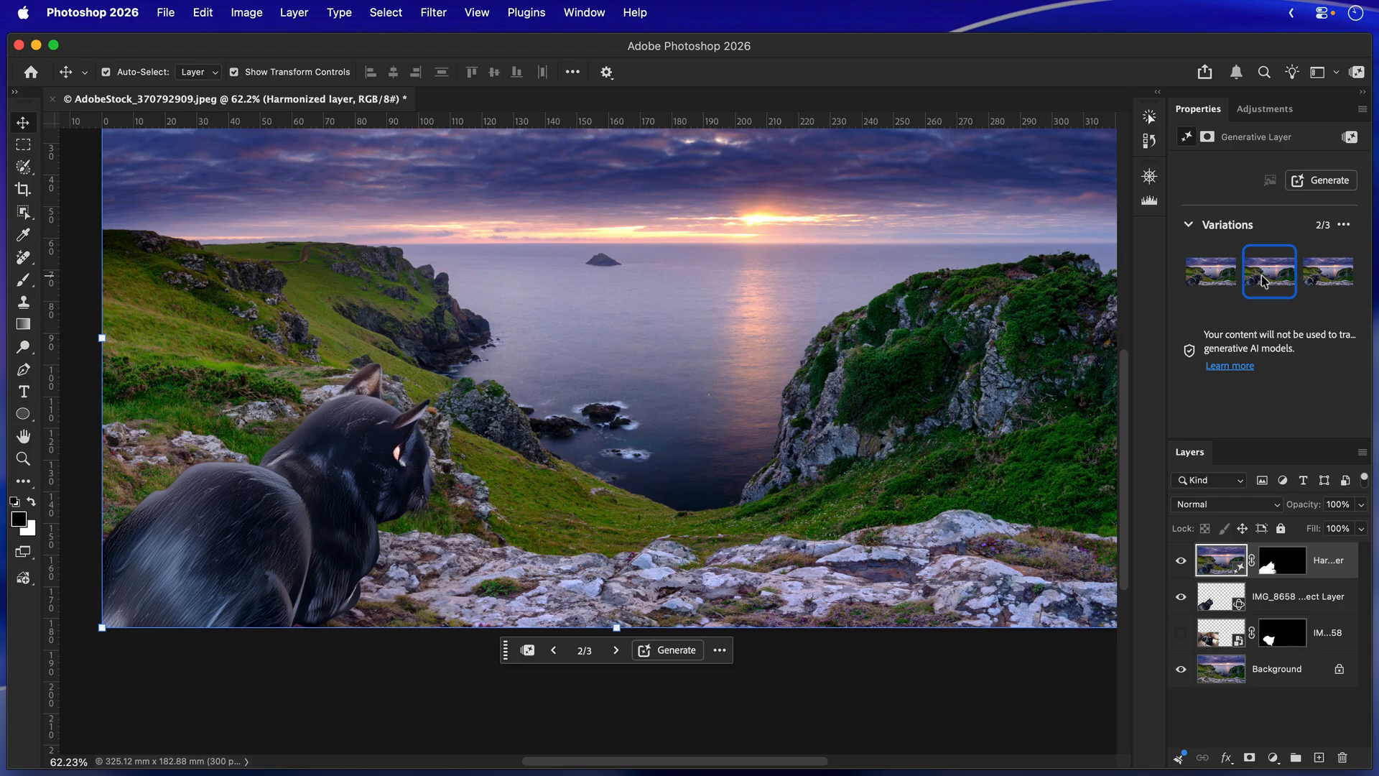
{"action": "left_click", "coordinate": [1325, 280]}
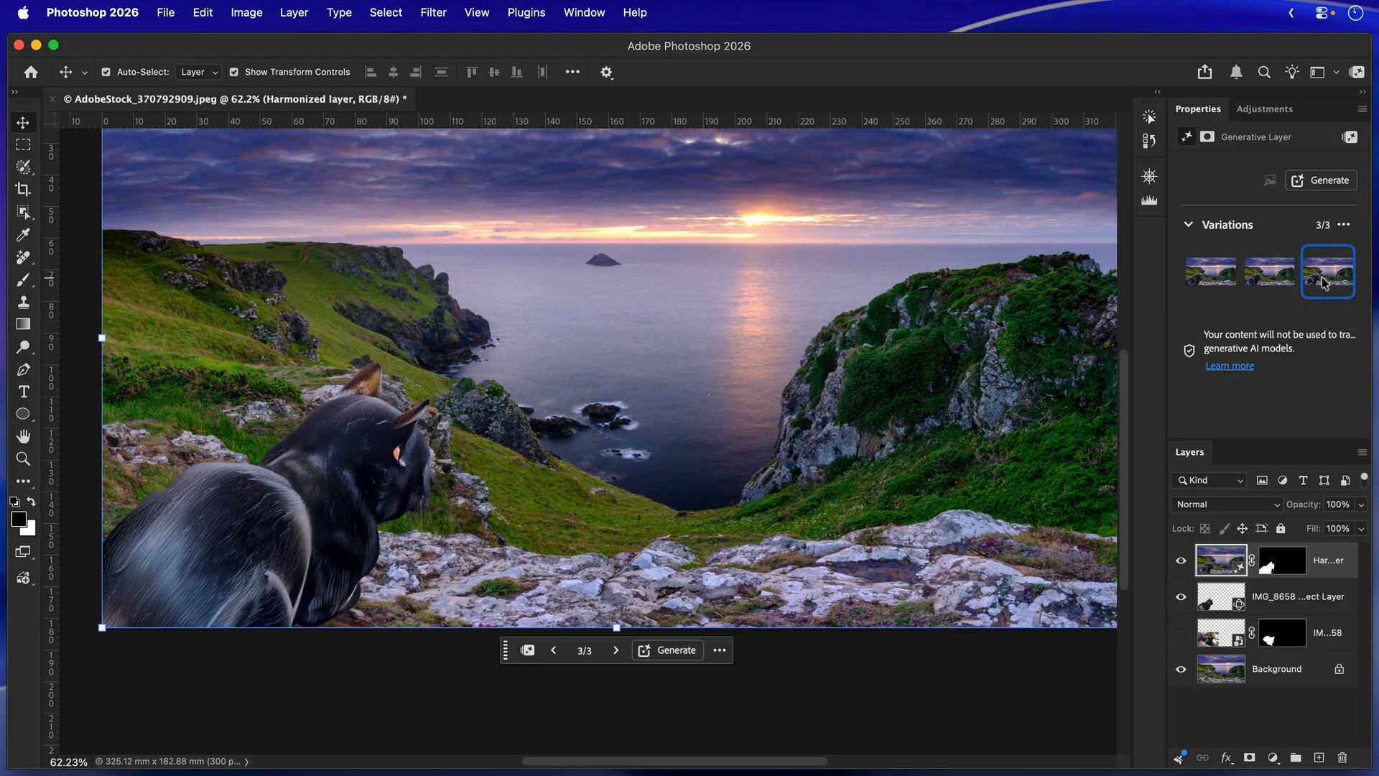
{"action": "left_click", "coordinate": [1269, 276]}
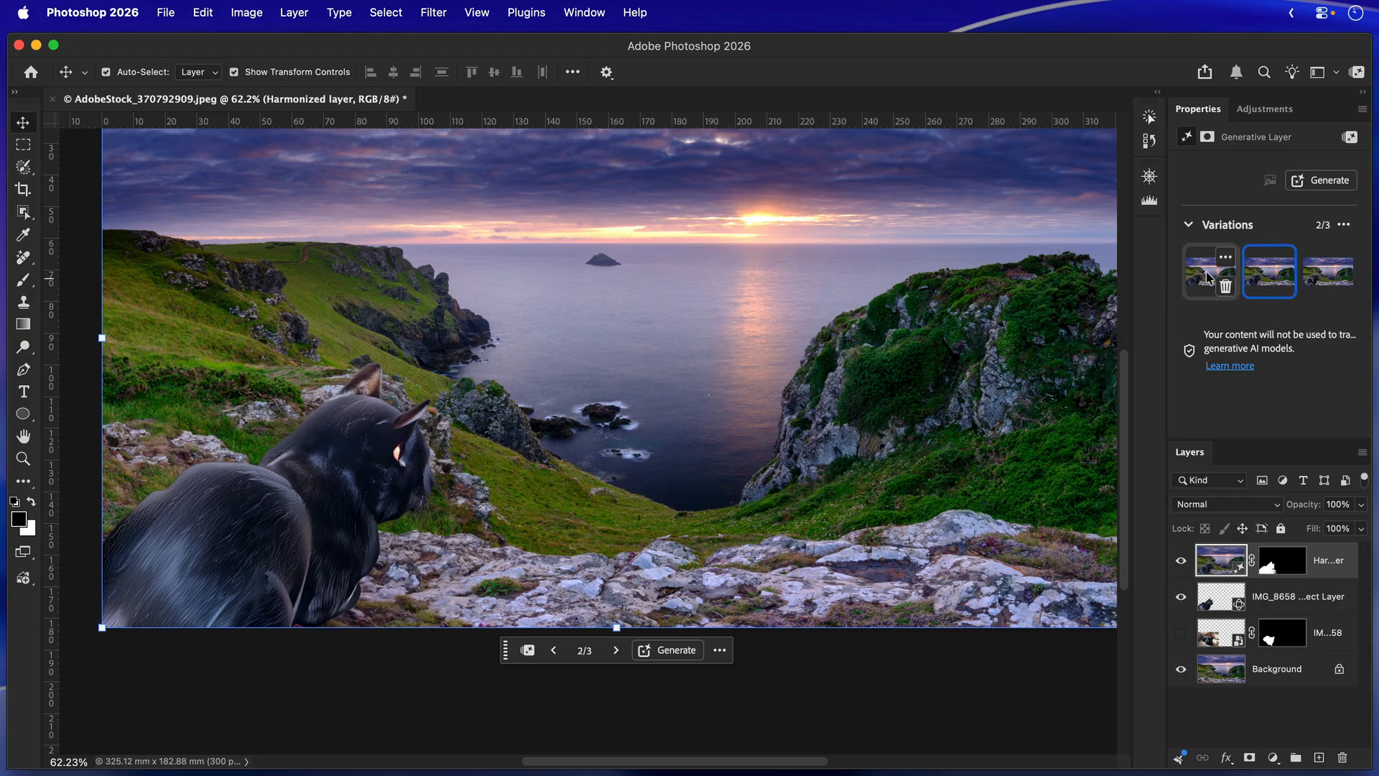
{"action": "left_click", "coordinate": [1208, 278]}
{"action": "left_click", "coordinate": [1257, 280]}
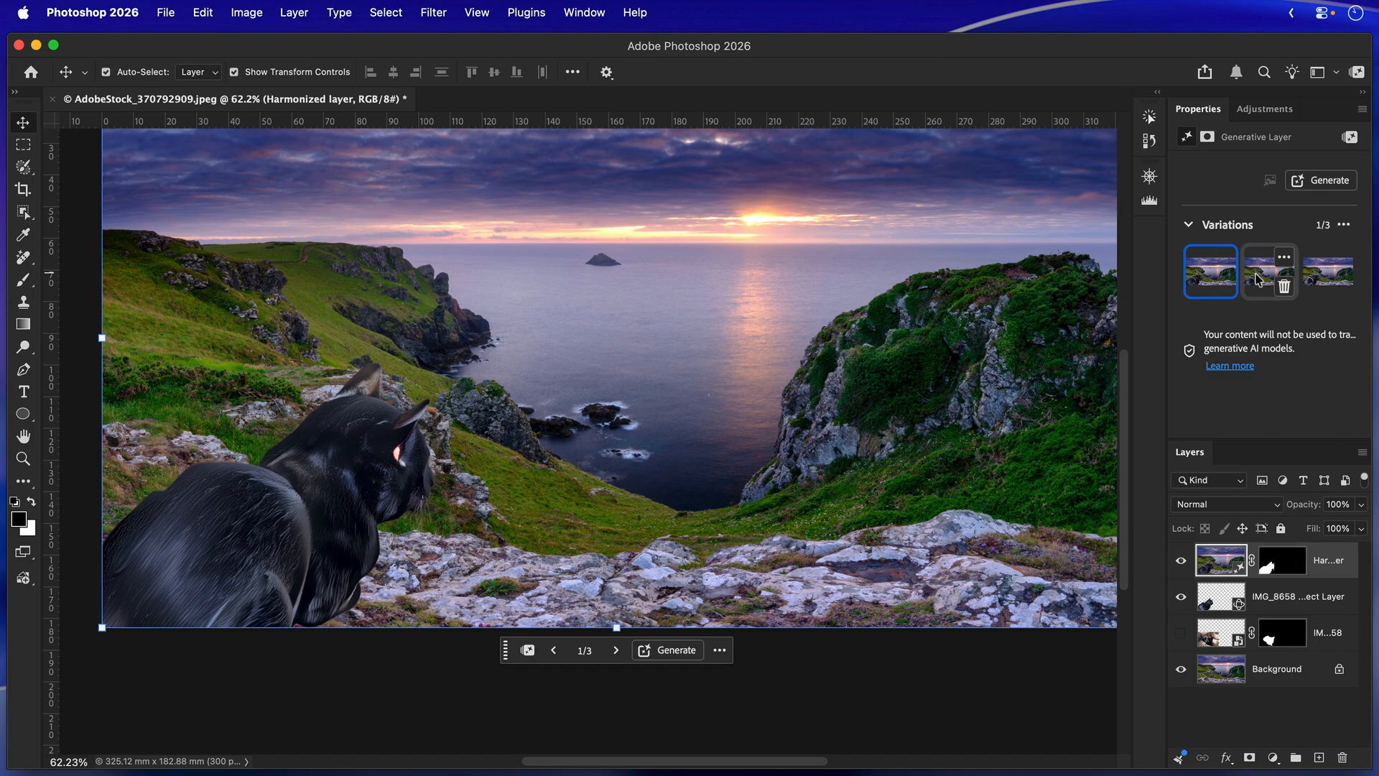
{"action": "left_click", "coordinate": [1315, 284]}
{"action": "left_click", "coordinate": [1268, 279]}
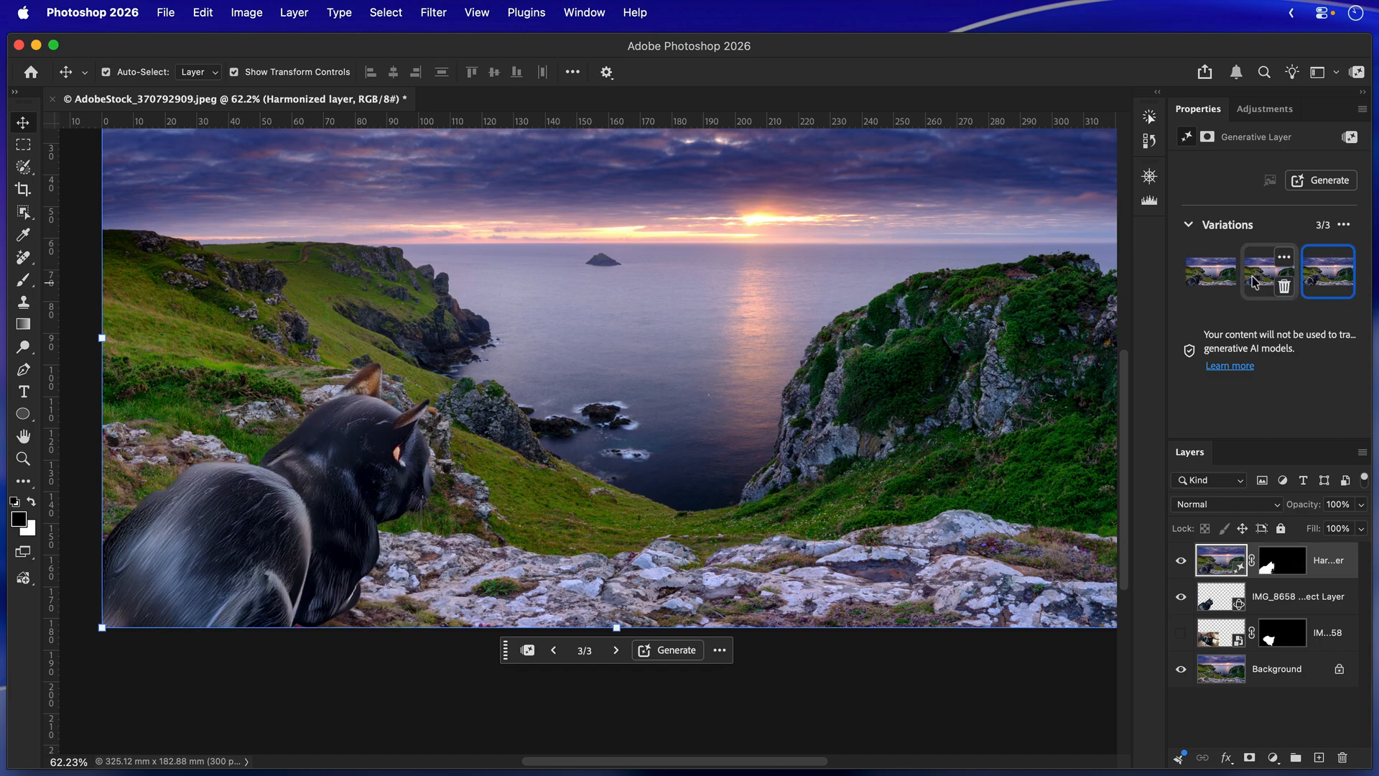
Compare the result with the original cat by hiding the harmonized and rotated layers and showing the masked IMG_8658 layer.
{"action": "left_click", "coordinate": [1152, 176]}
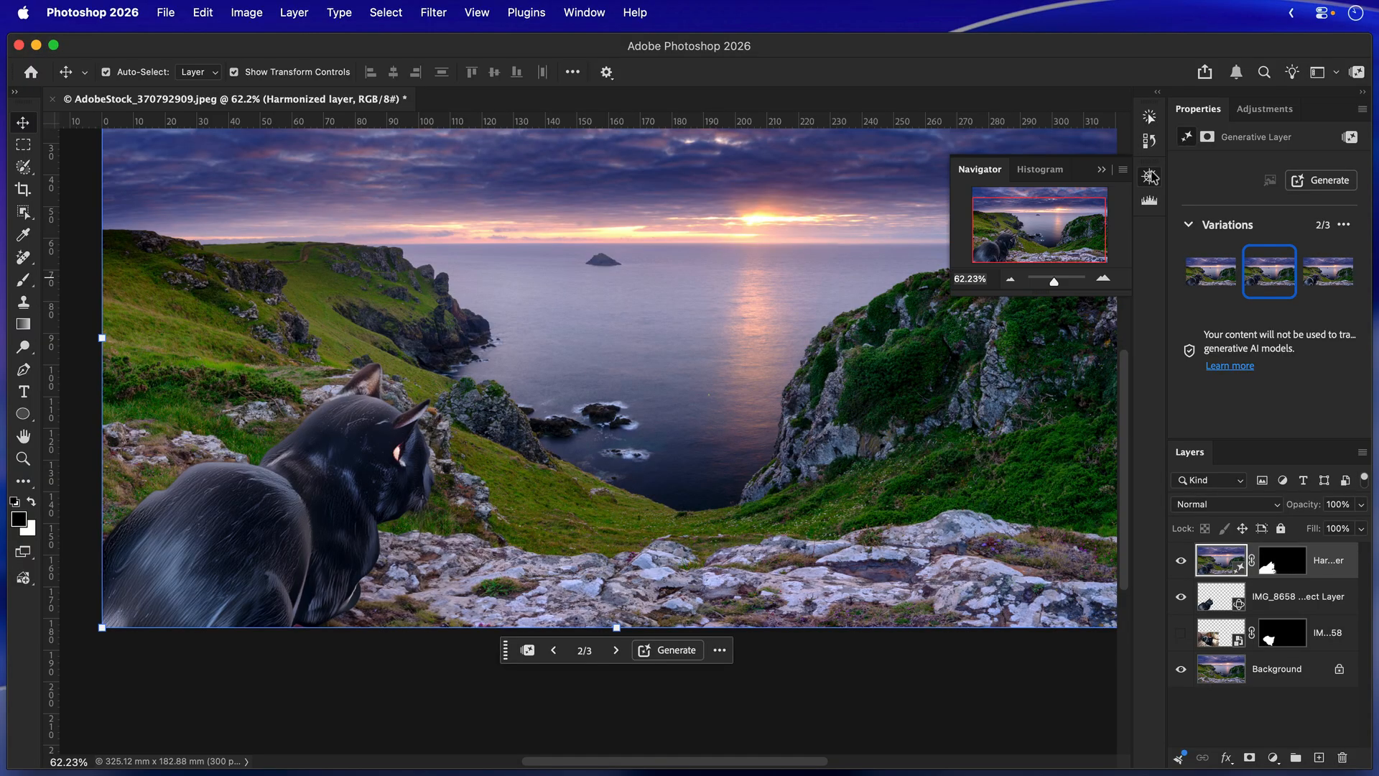
{"action": "left_click_drag", "start_coordinate": [1047, 280], "coordinate": [1054, 286]}
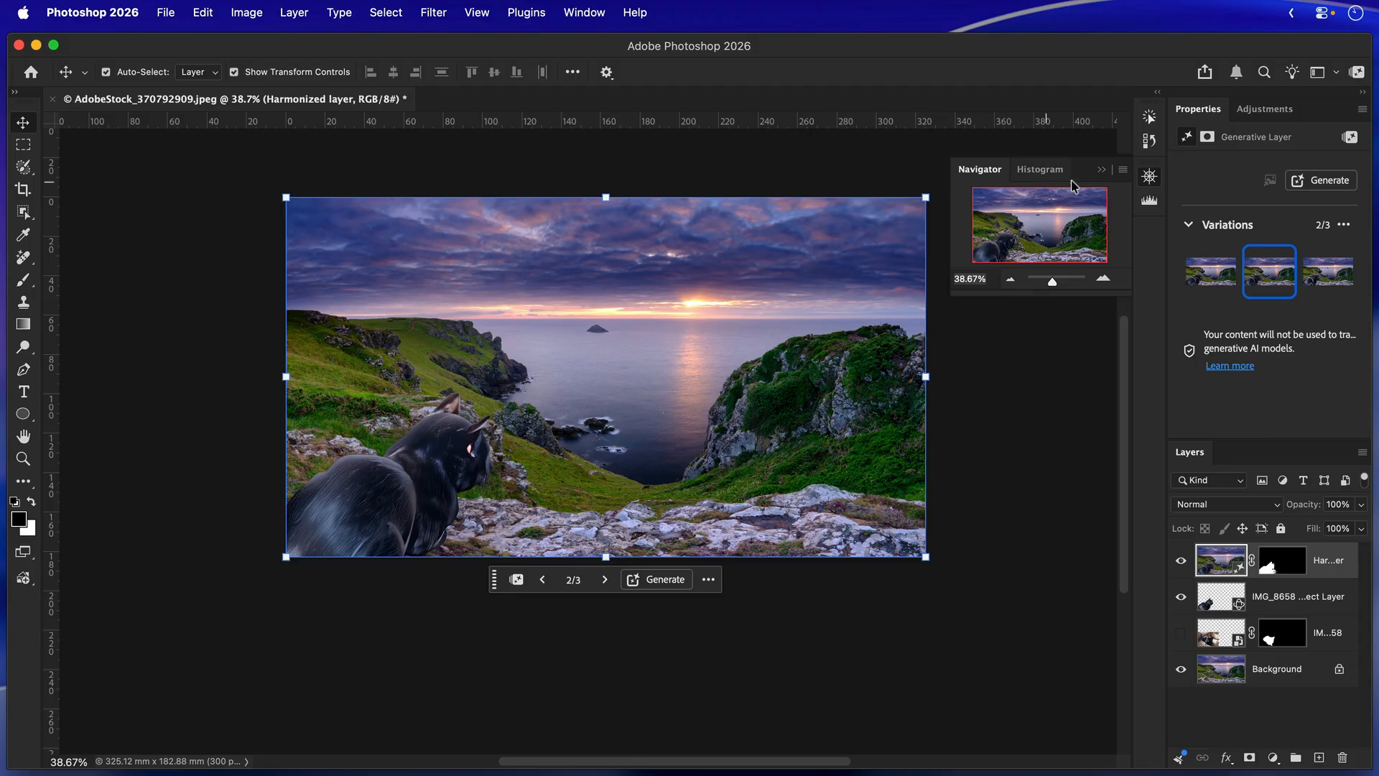
{"action": "left_click", "coordinate": [1100, 171]}
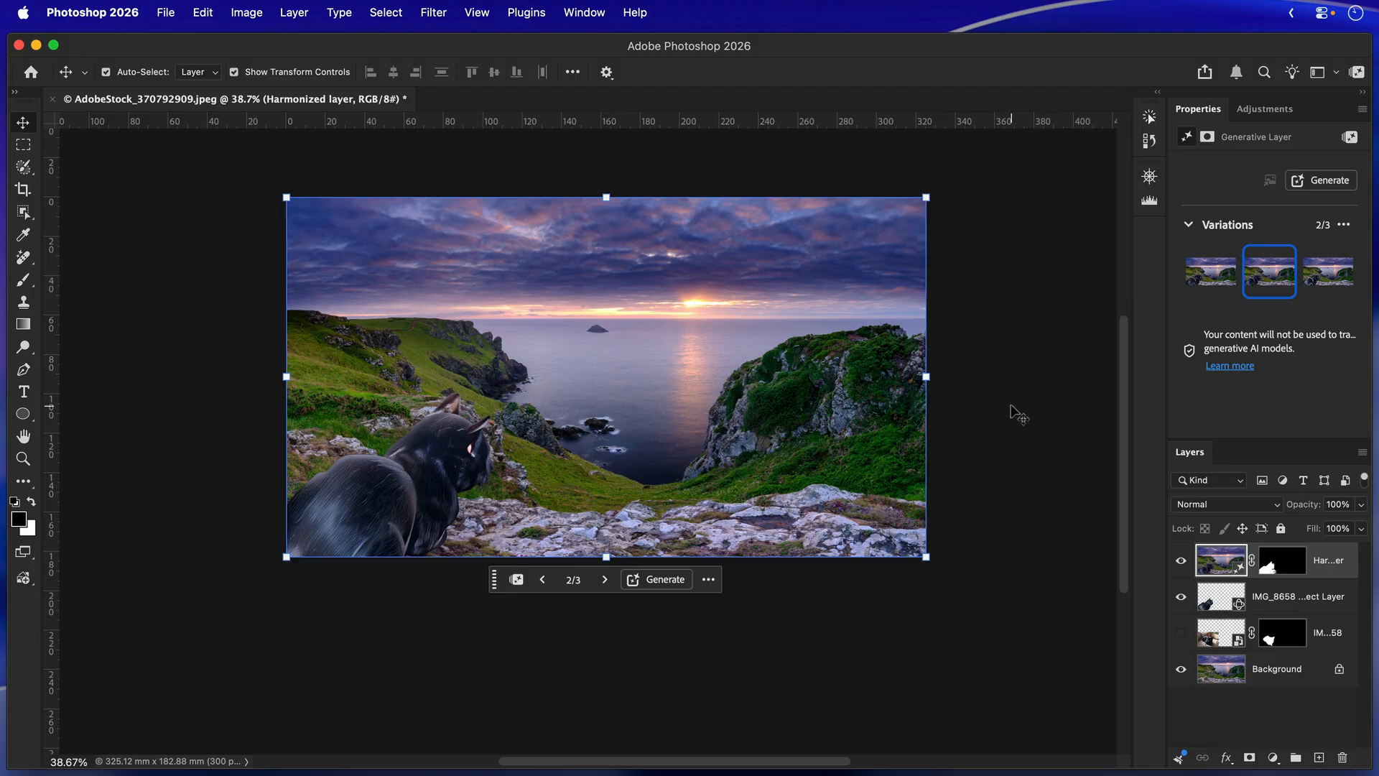
{"action": "scroll", "coordinate": [1013, 414], "scroll_direction": "up", "scroll_amount": 3}
{"action": "scroll", "coordinate": [1013, 414], "scroll_direction": "down", "scroll_amount": 1}
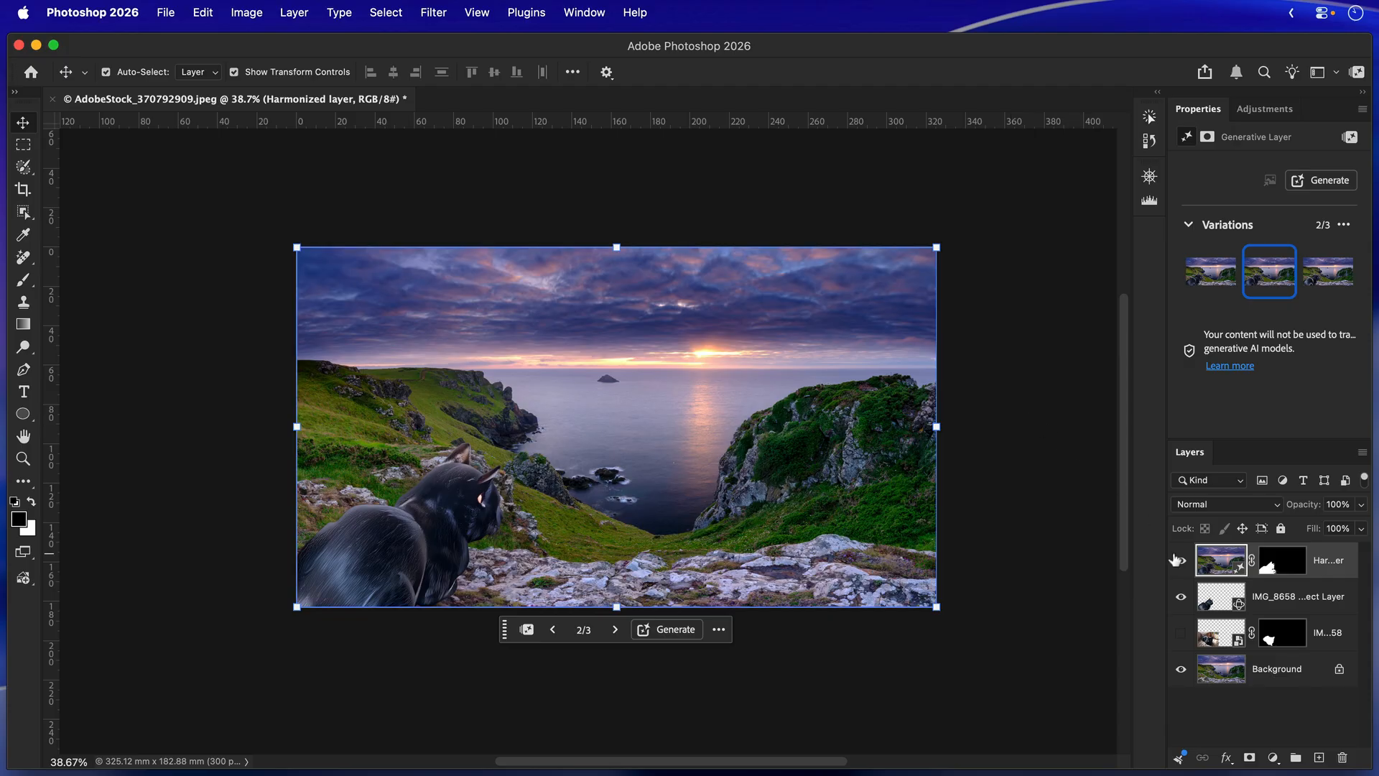
{"action": "left_click", "coordinate": [1181, 596]}
{"action": "left_click", "coordinate": [1181, 560]}
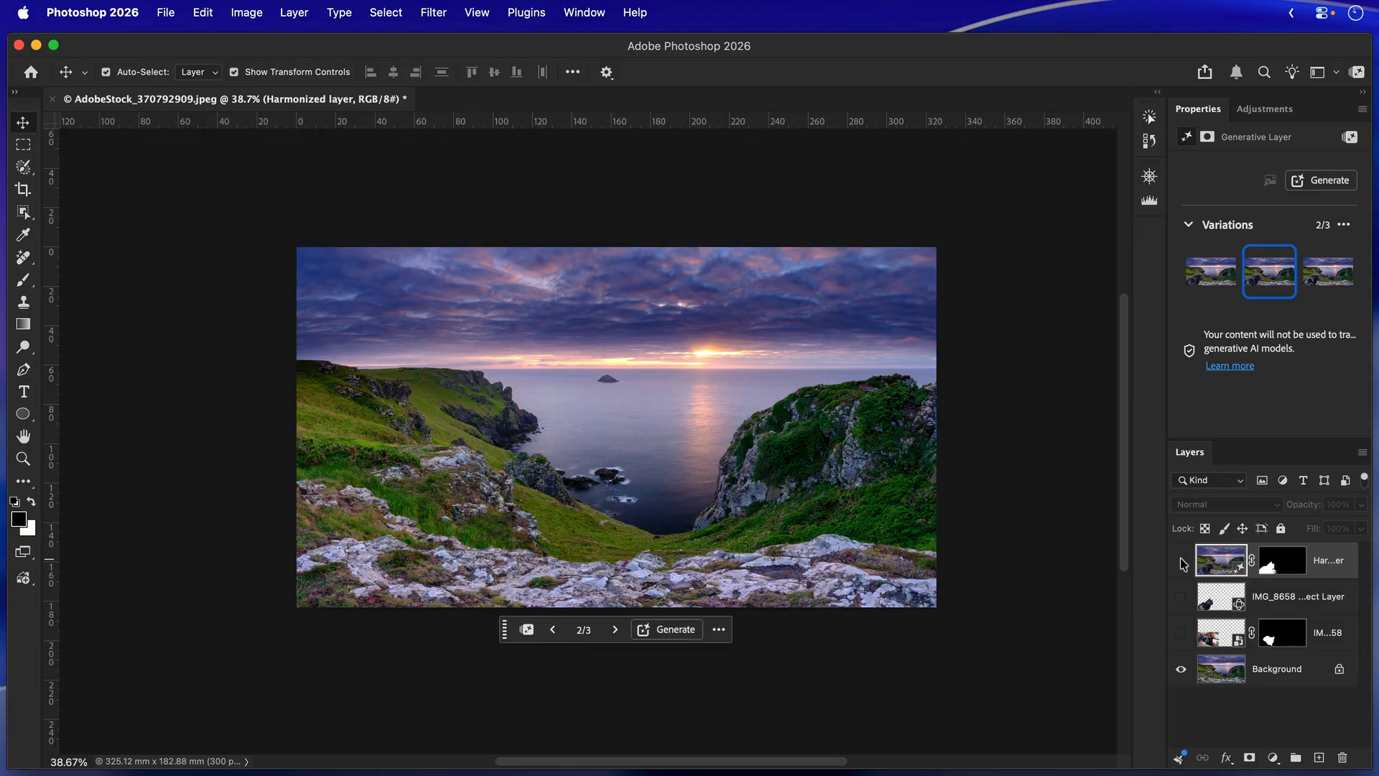
{"action": "left_click", "coordinate": [1181, 561]}
{"action": "left_click", "coordinate": [1181, 562]}
{"action": "left_click", "coordinate": [1181, 631]}
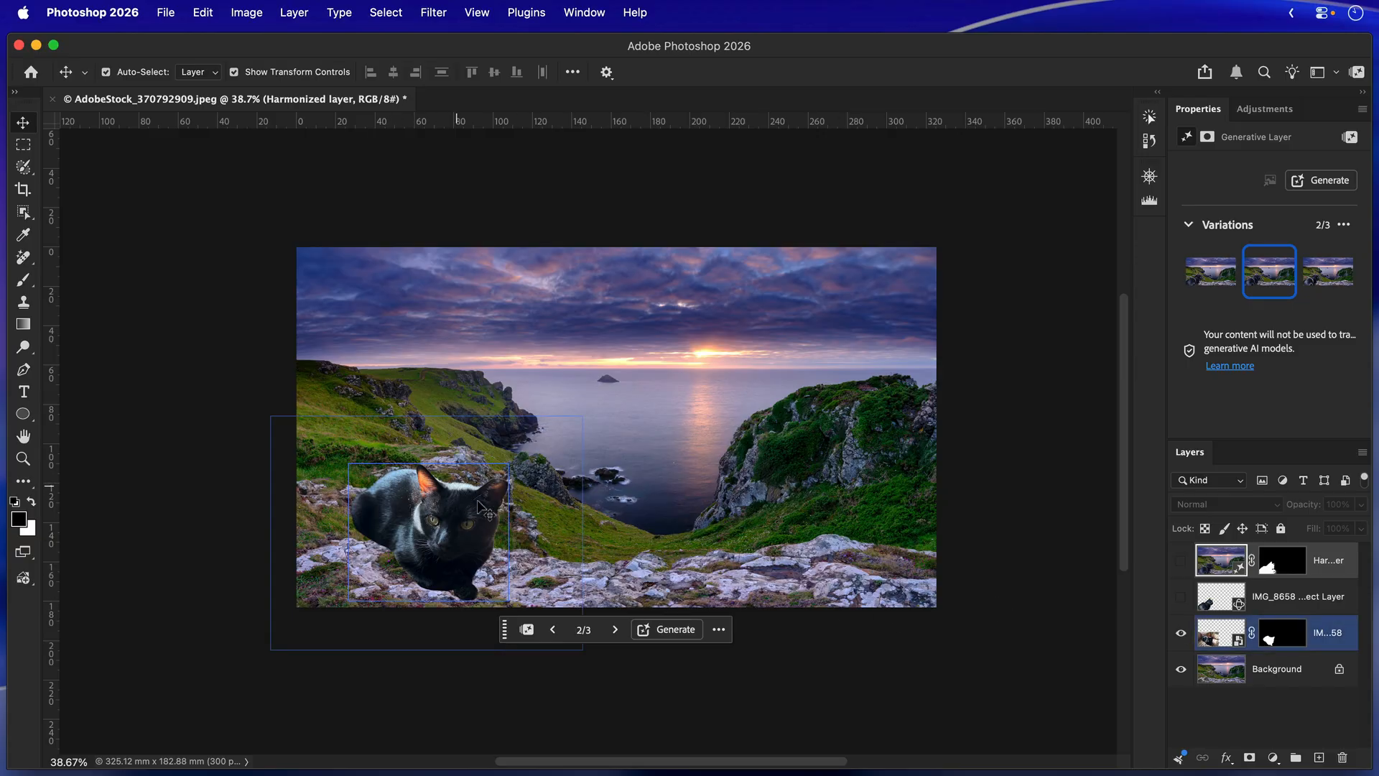
Hide the masked IMG_8658 layer with the original cat and show the IMG_8658 Rotate Object layer instead.
{"action": "left_click", "coordinate": [862, 722]}
{"action": "left_click", "coordinate": [1209, 640]}
{"action": "left_click", "coordinate": [1181, 634]}
{"action": "left_click", "coordinate": [1180, 596]}
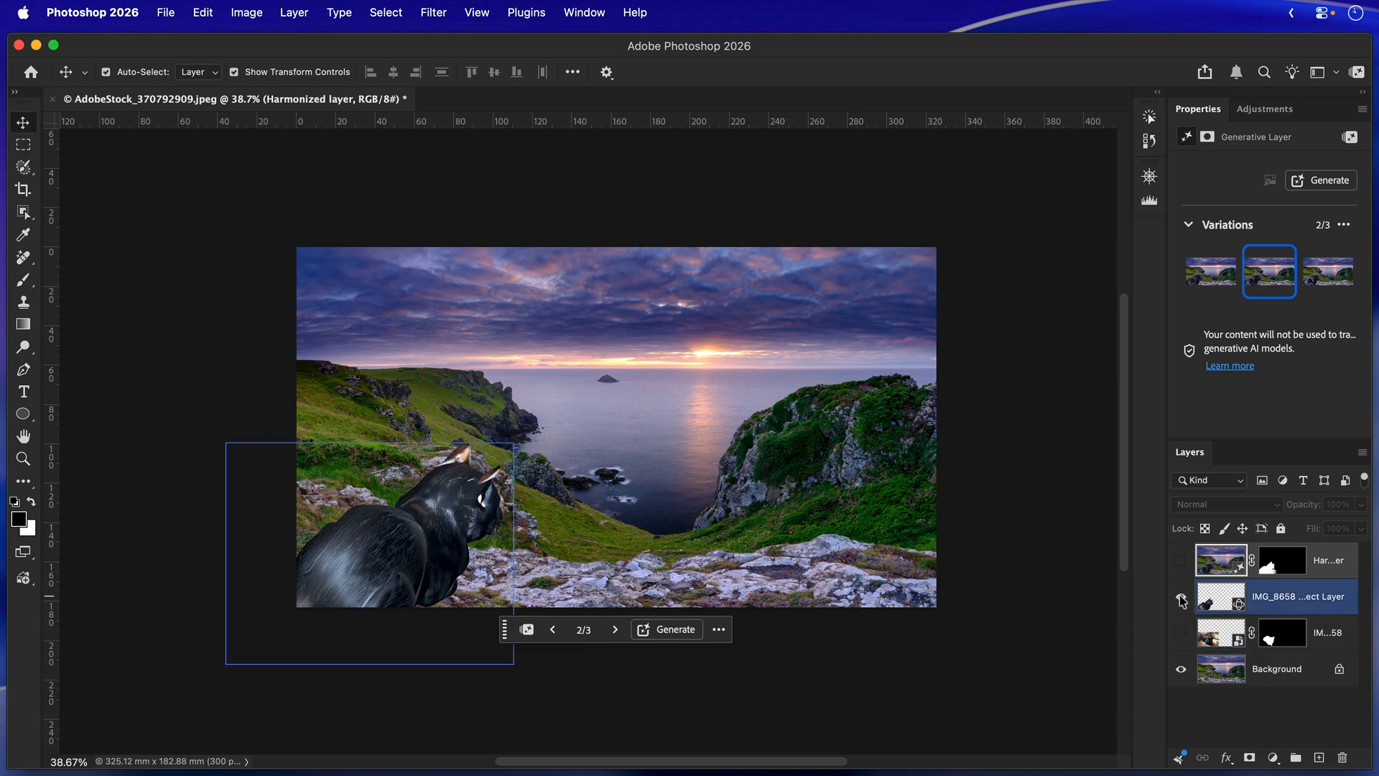
{"action": "left_click", "coordinate": [323, 570]}
{"action": "left_click", "coordinate": [763, 711]}
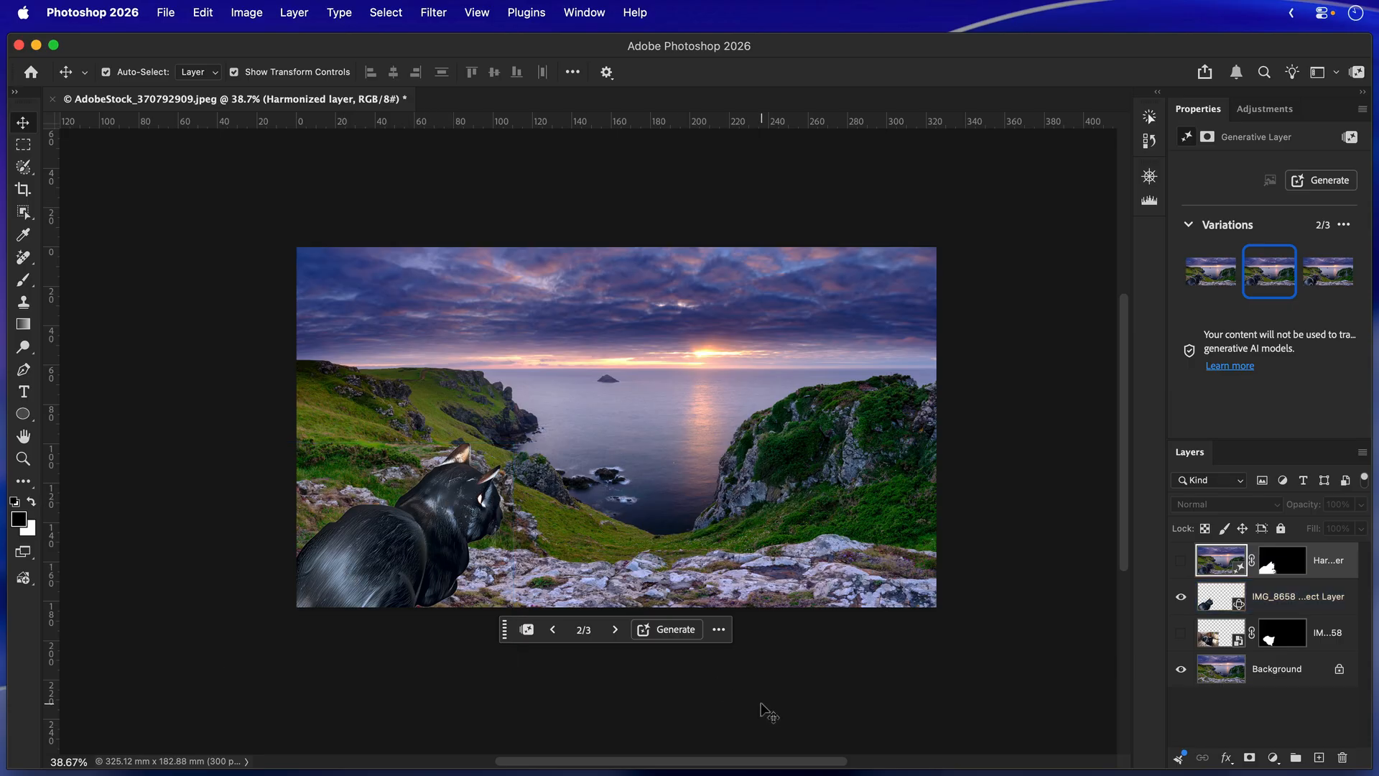
{"action": "left_click", "coordinate": [1213, 598]}
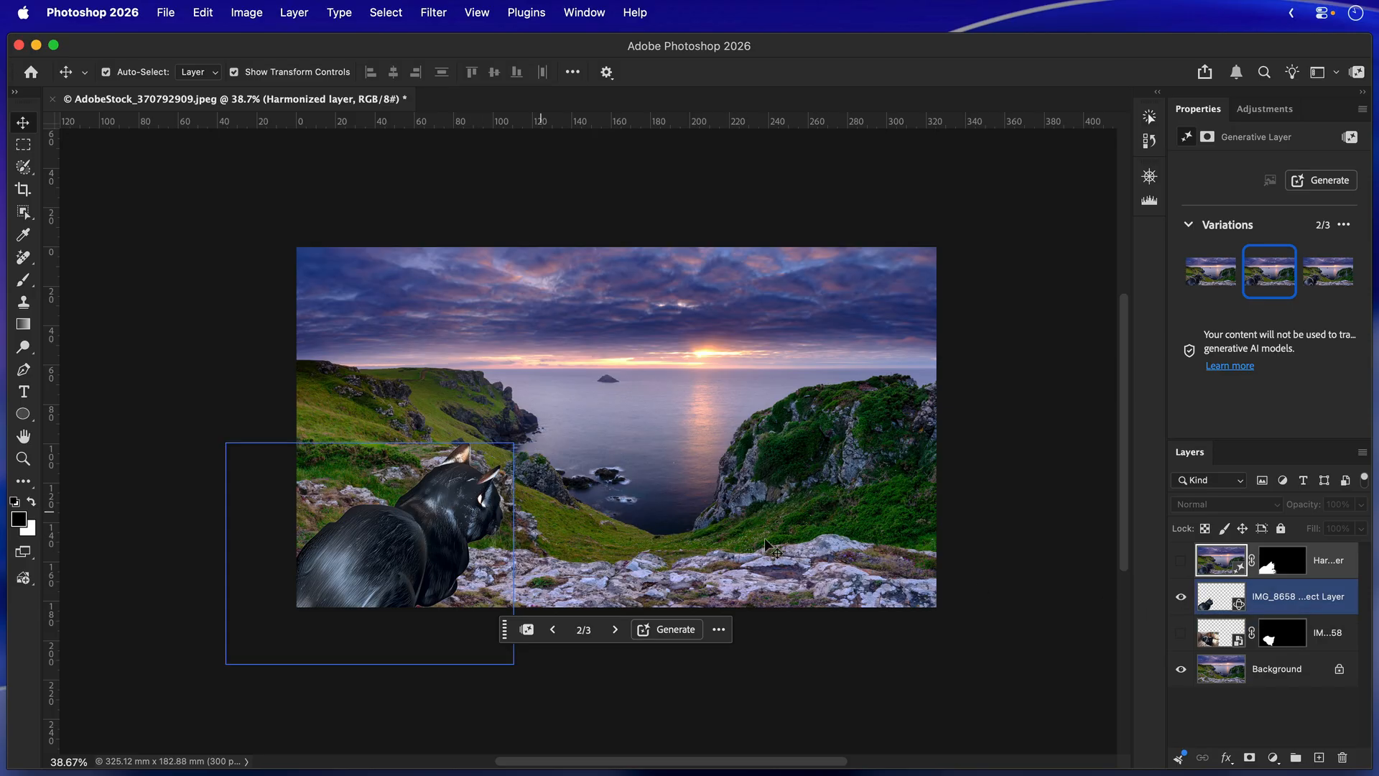
Compare the original cat with the rotated cat by switching the visibility of their two layers back and forth.
{"action": "left_click", "coordinate": [1181, 597]}
{"action": "left_click", "coordinate": [1181, 633]}
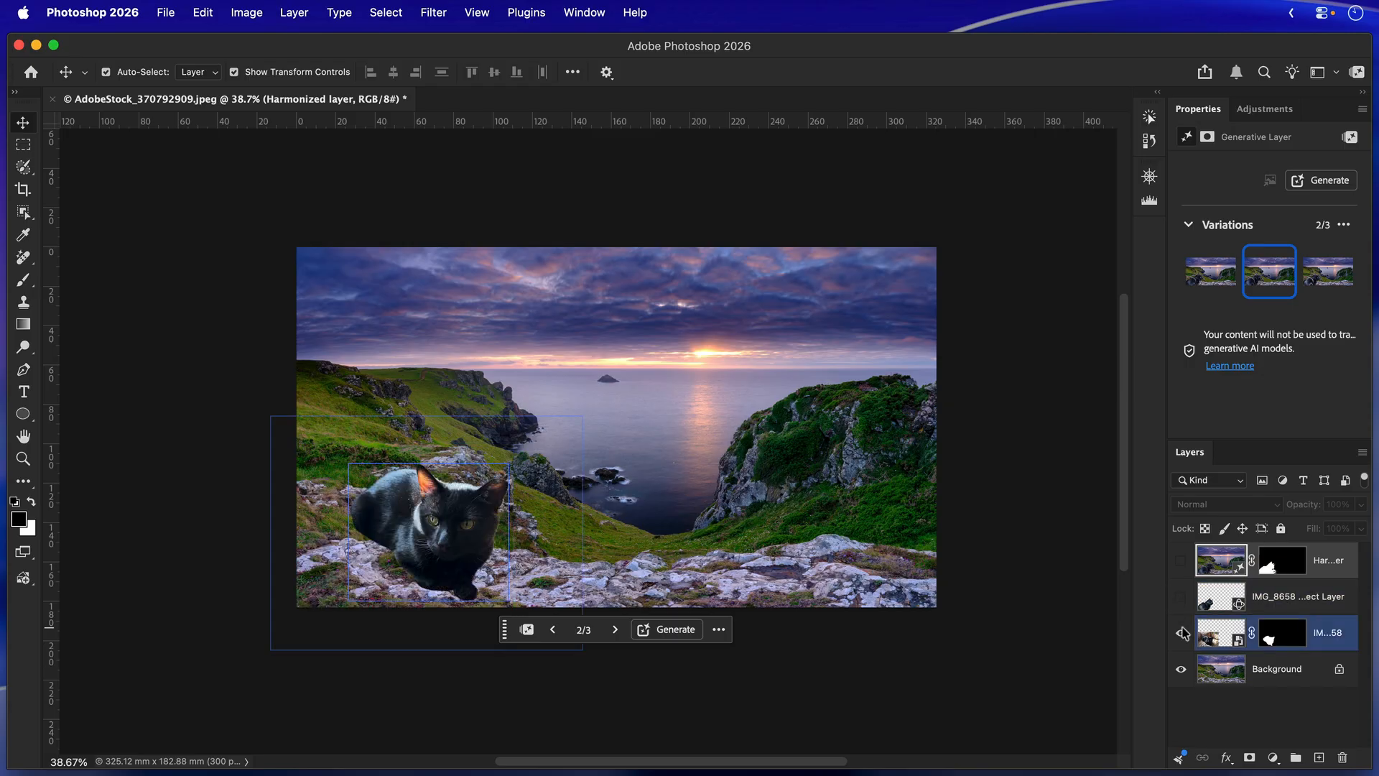
{"action": "left_click", "coordinate": [1181, 632]}
{"action": "left_click", "coordinate": [1181, 596]}
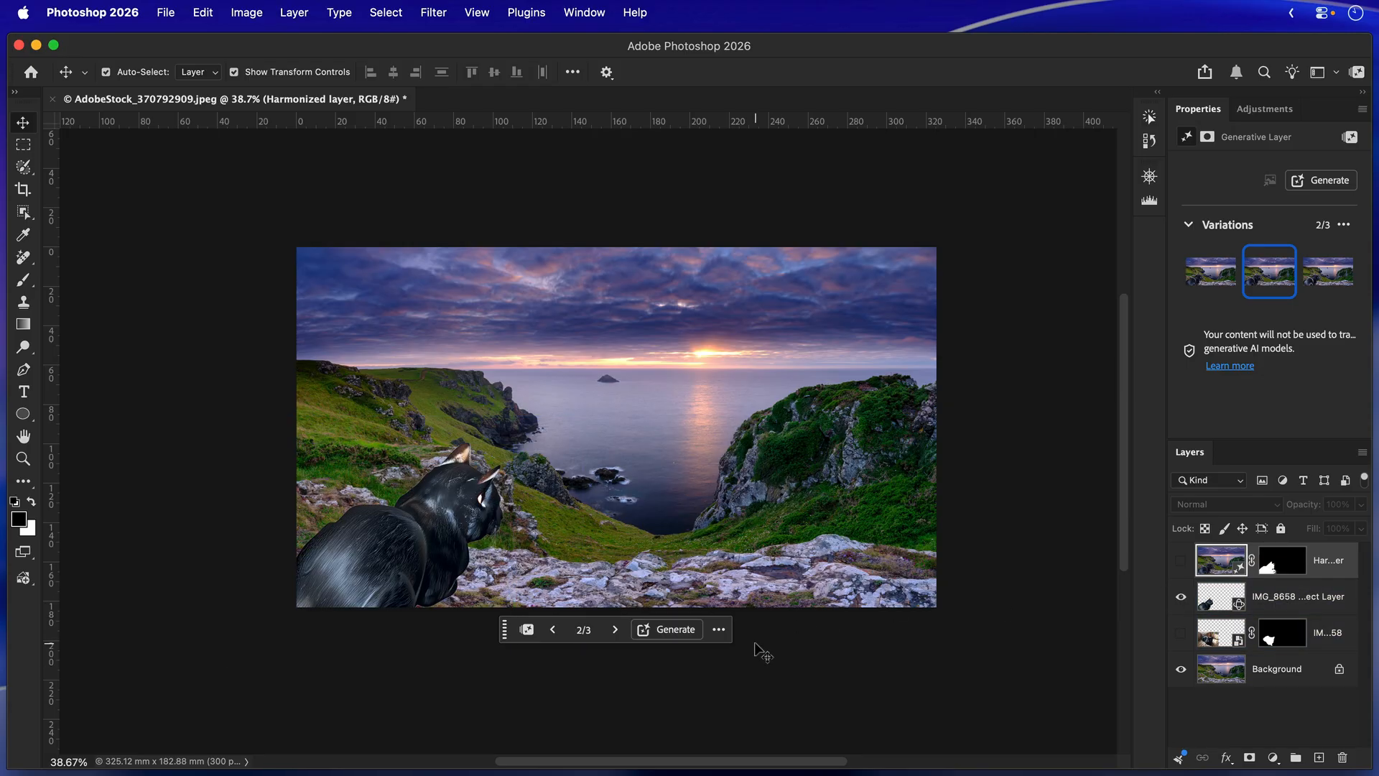
Reopen the cat's Rotate Object layer for editing and turn the cat to about 21.8° rotation, 16.7° tilt and 14.9° roll.
{"action": "left_click", "coordinate": [1216, 602]}
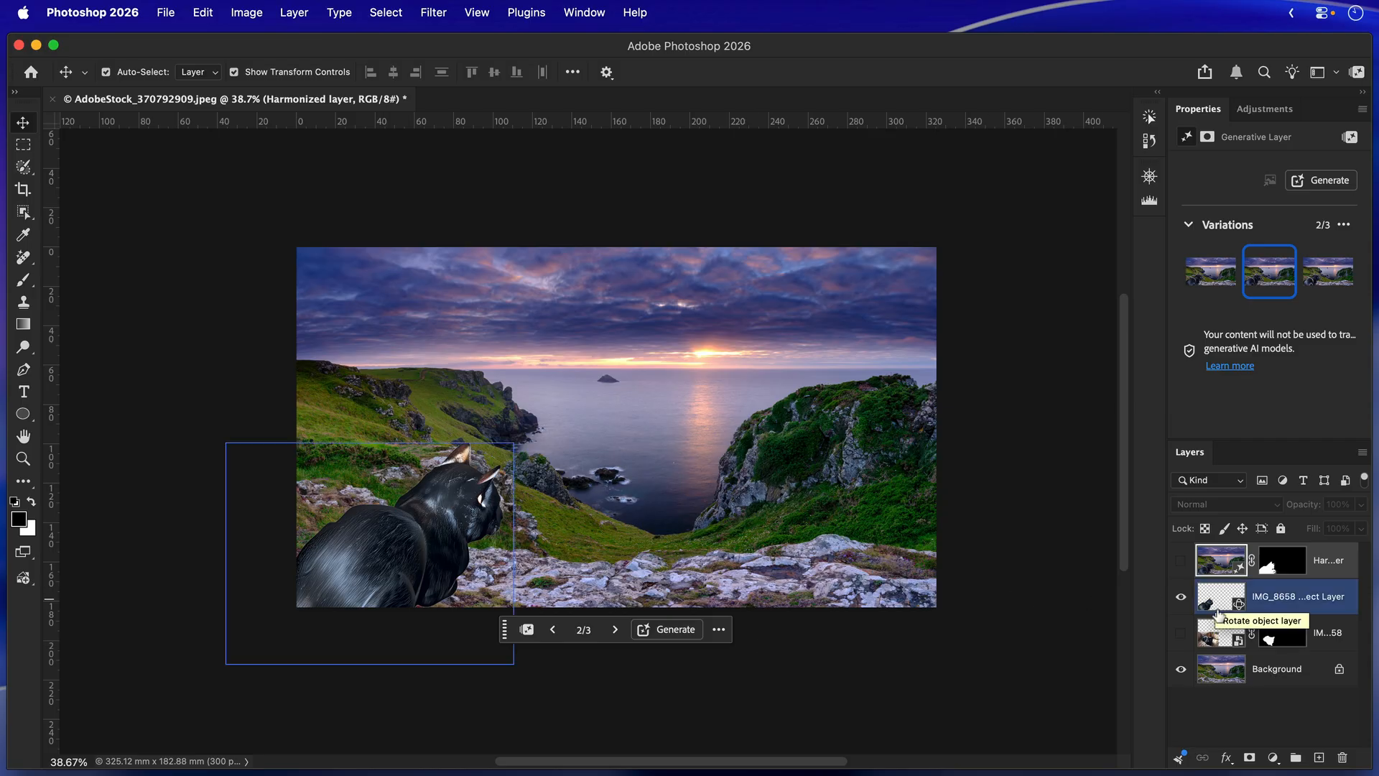
{"action": "left_click", "coordinate": [1242, 605]}
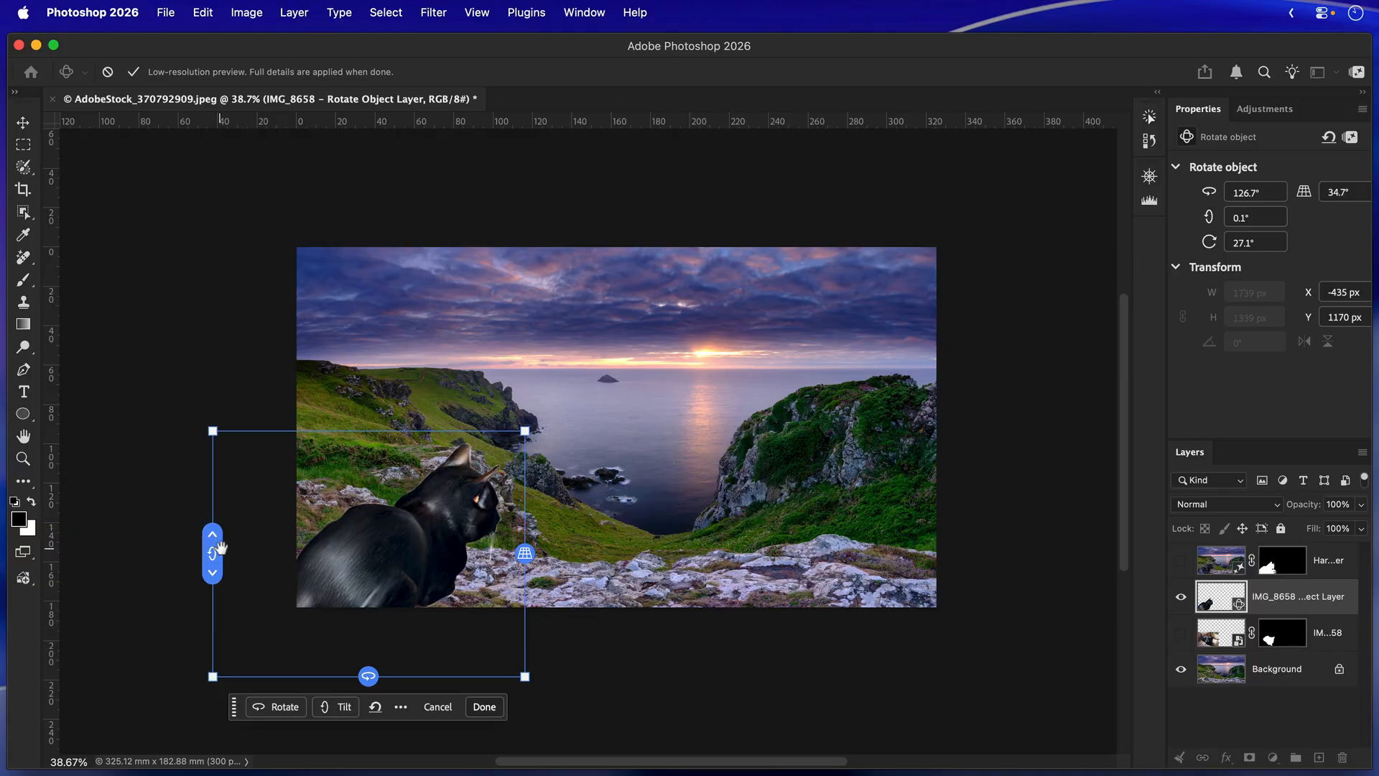
{"action": "left_click_drag", "start_coordinate": [370, 676], "coordinate": [111, 646]}
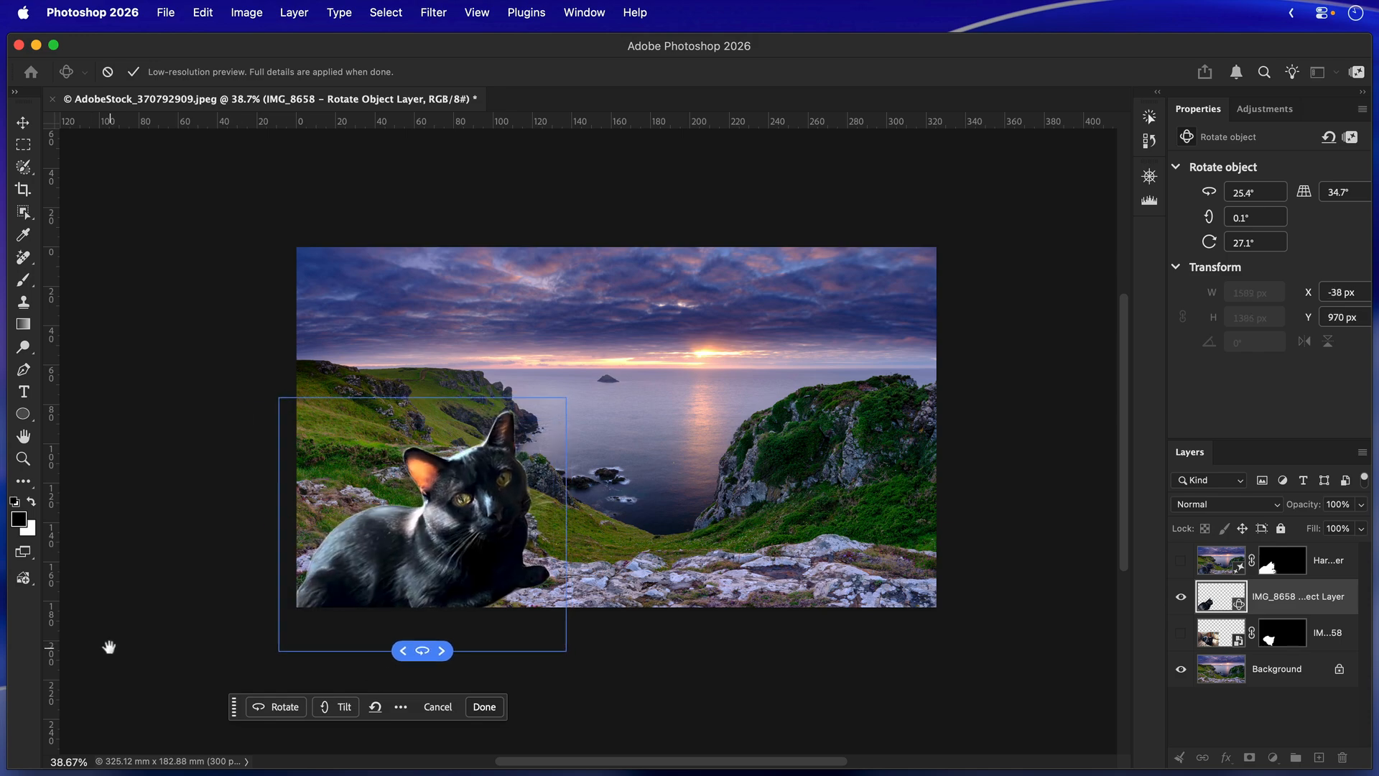
{"action": "left_click_drag", "start_coordinate": [288, 532], "coordinate": [260, 558]}
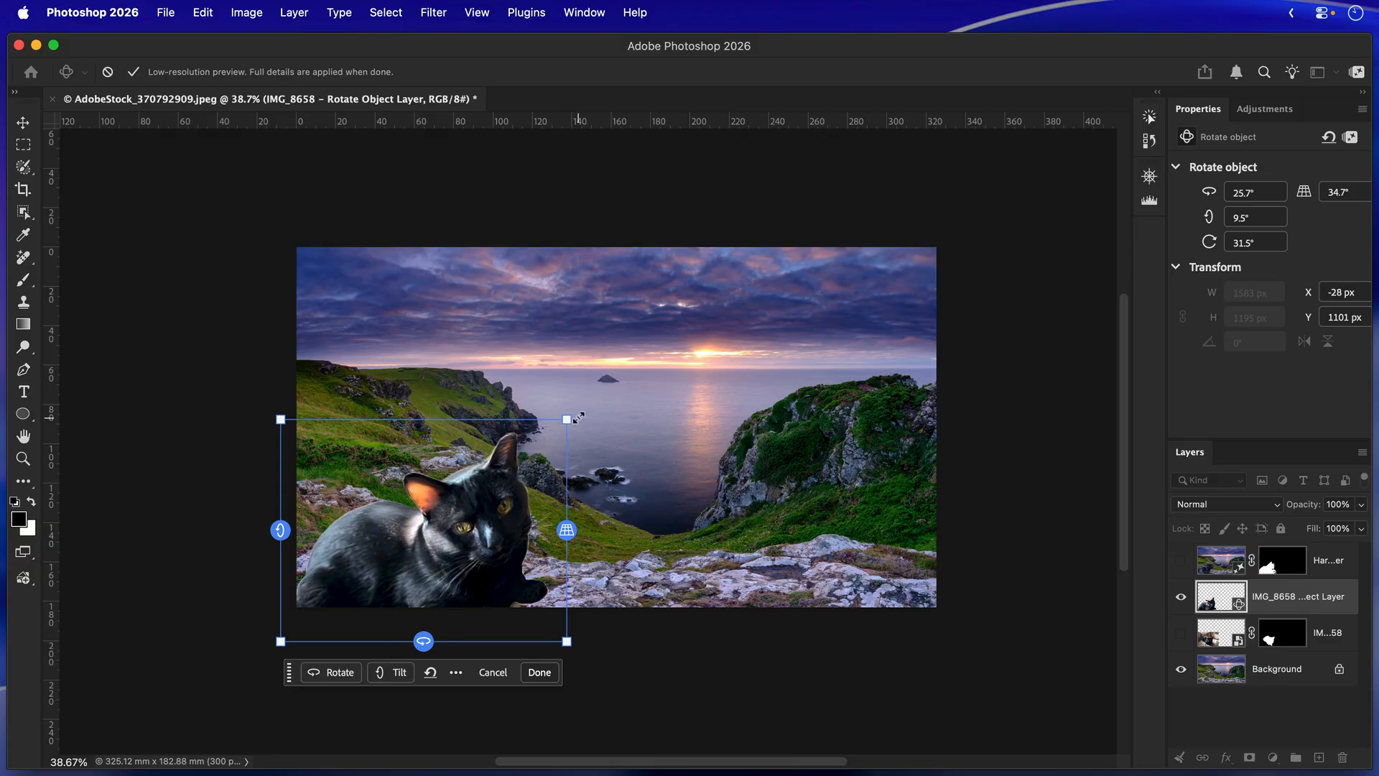
{"action": "left_click_drag", "start_coordinate": [579, 415], "coordinate": [589, 479]}
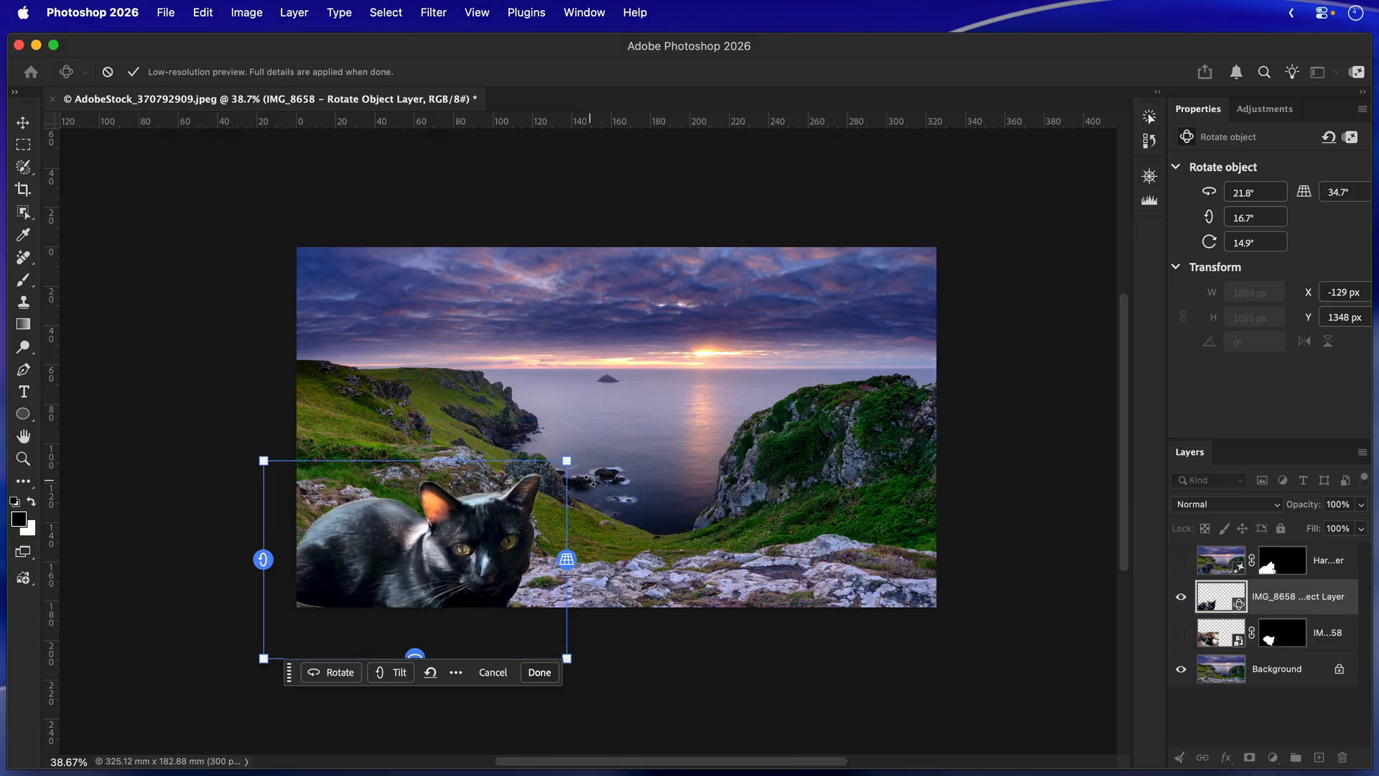
Enlarge the cat to about 2437 px wide, place it at about X -664 px, Y 834 px, and apply the rotation.
{"action": "left_click_drag", "start_coordinate": [506, 528], "coordinate": [437, 521]}
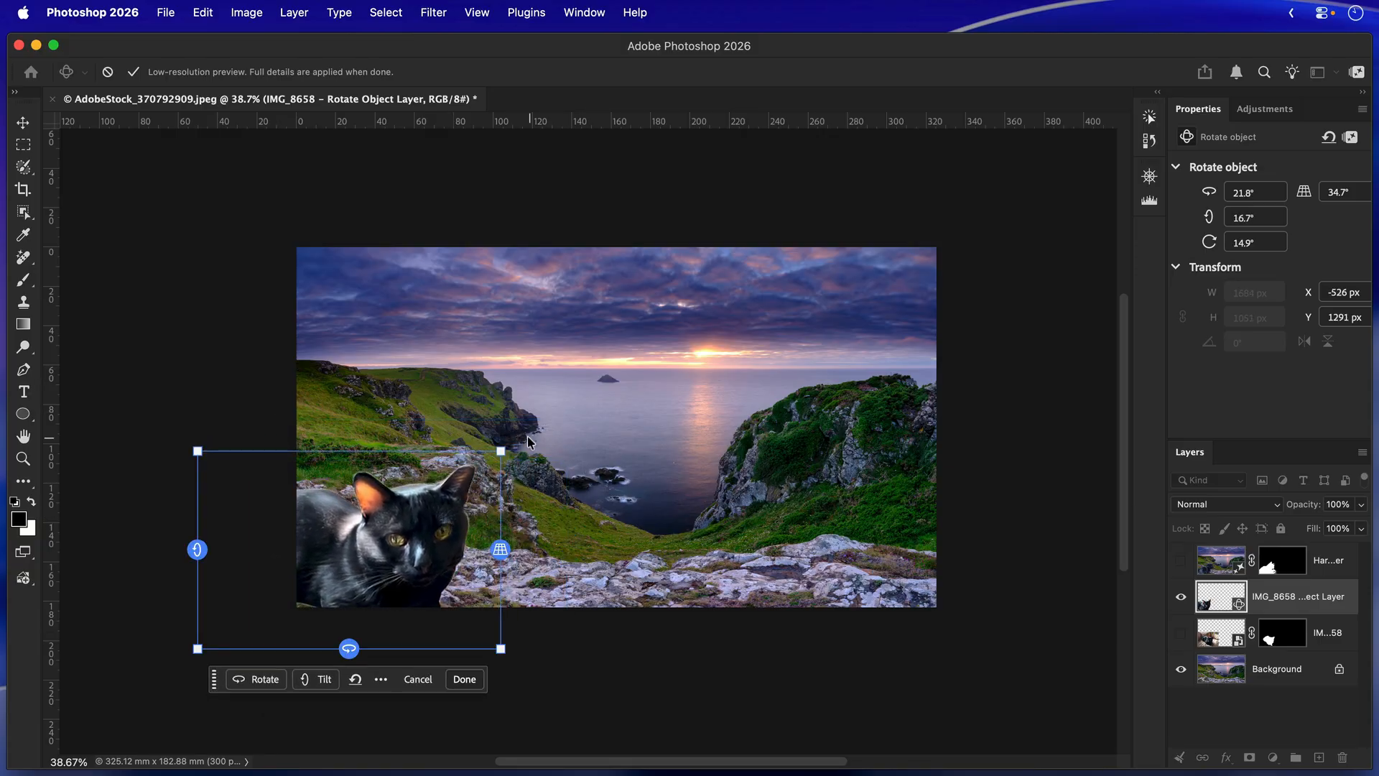
{"action": "left_click_drag", "start_coordinate": [497, 451], "coordinate": [628, 372]}
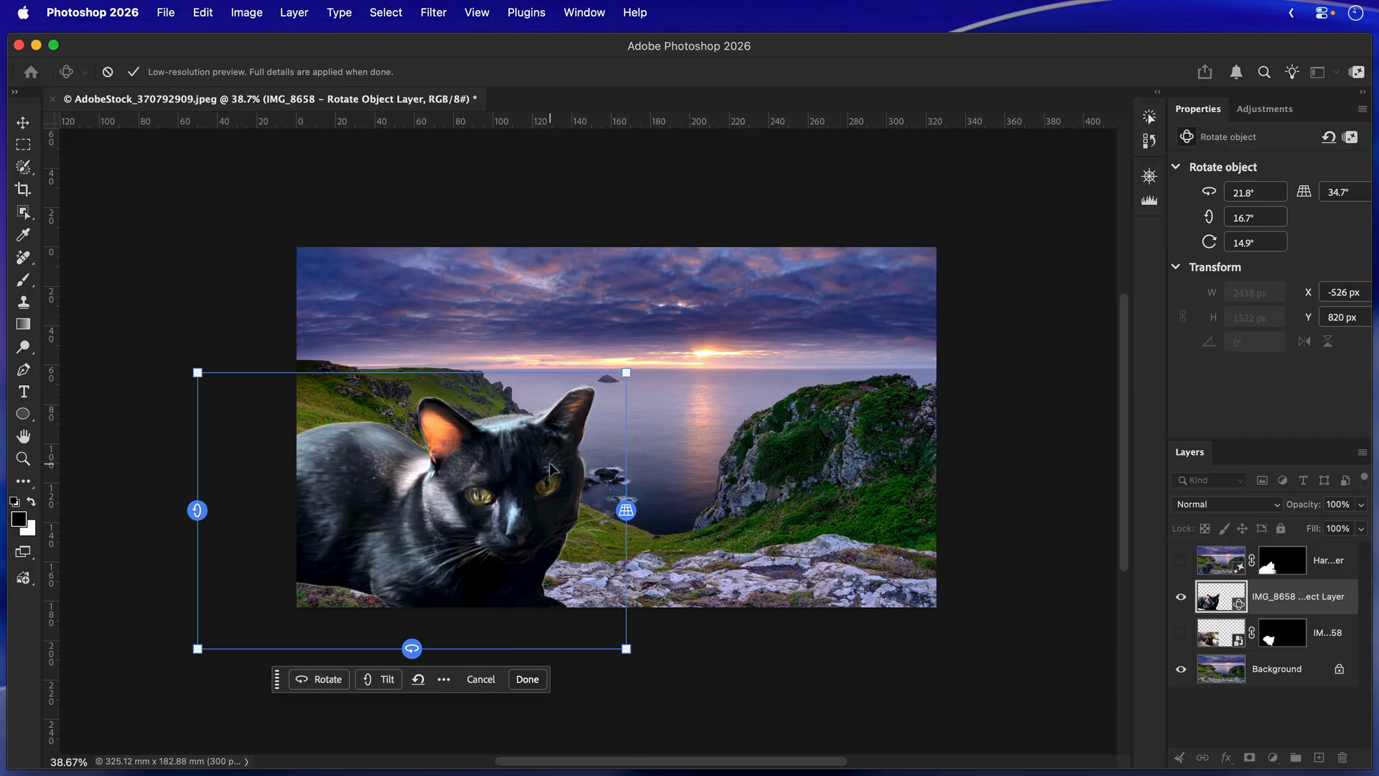
{"action": "left_click_drag", "start_coordinate": [553, 465], "coordinate": [530, 467]}
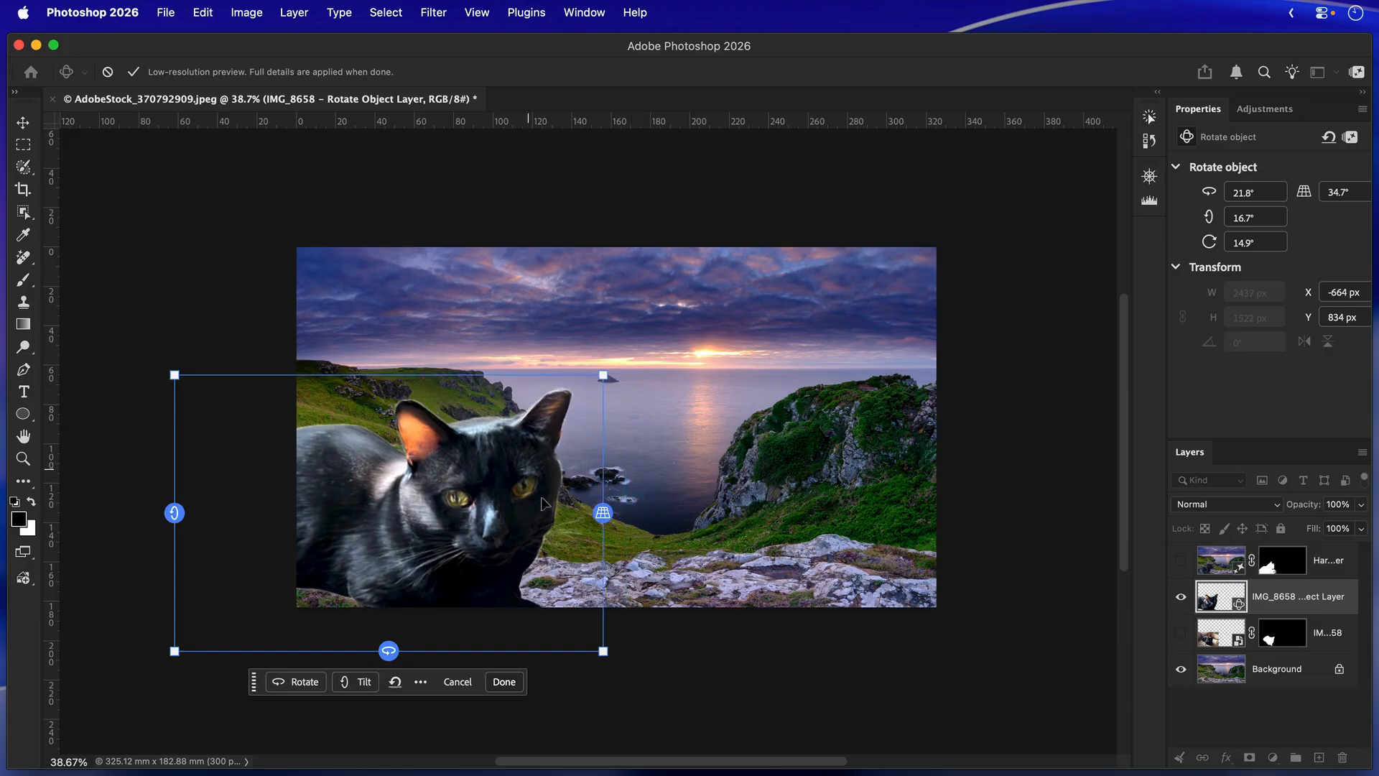
{"action": "left_click", "coordinate": [504, 681]}
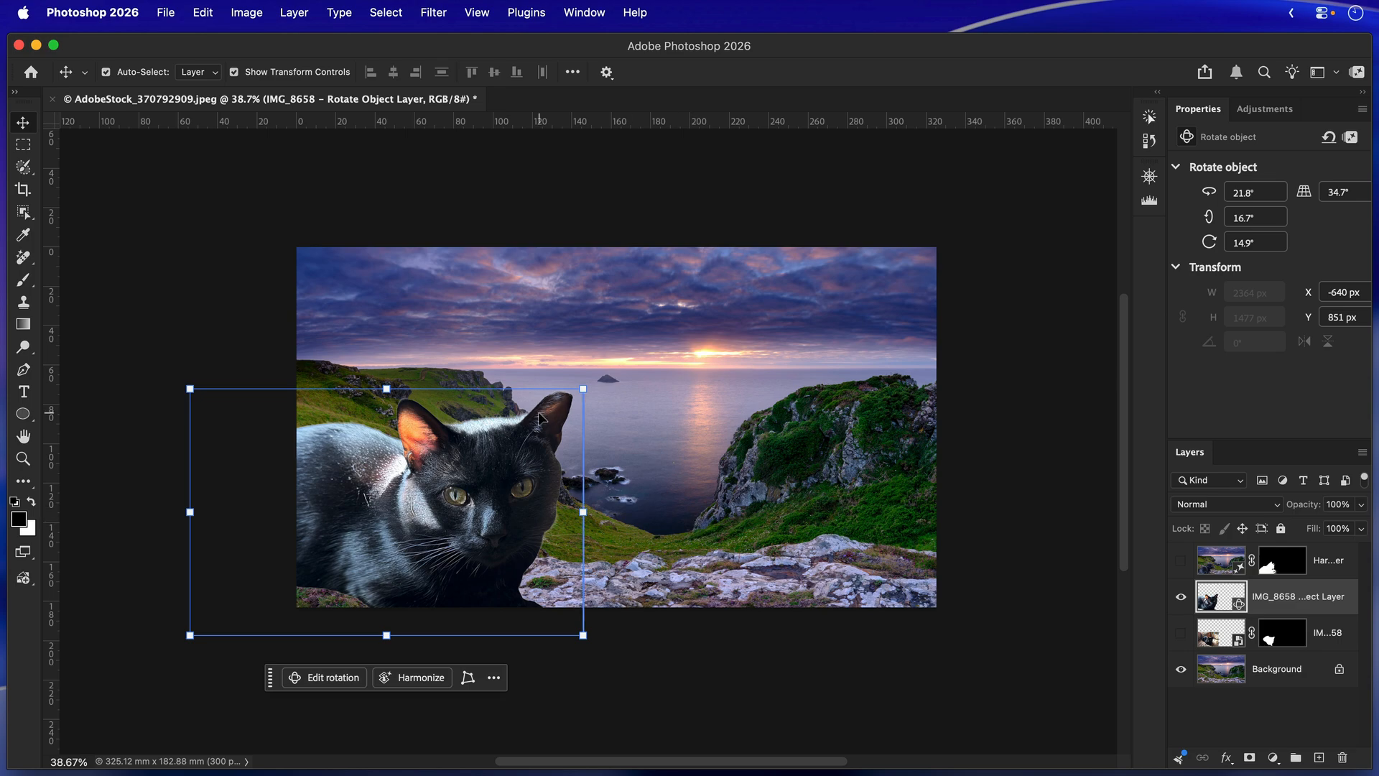
Check the newly rotated, enlarged cat against the masked original by briefly swapping which of the two layers is visible.
{"action": "left_click", "coordinate": [1180, 598]}
{"action": "left_click", "coordinate": [1181, 635]}
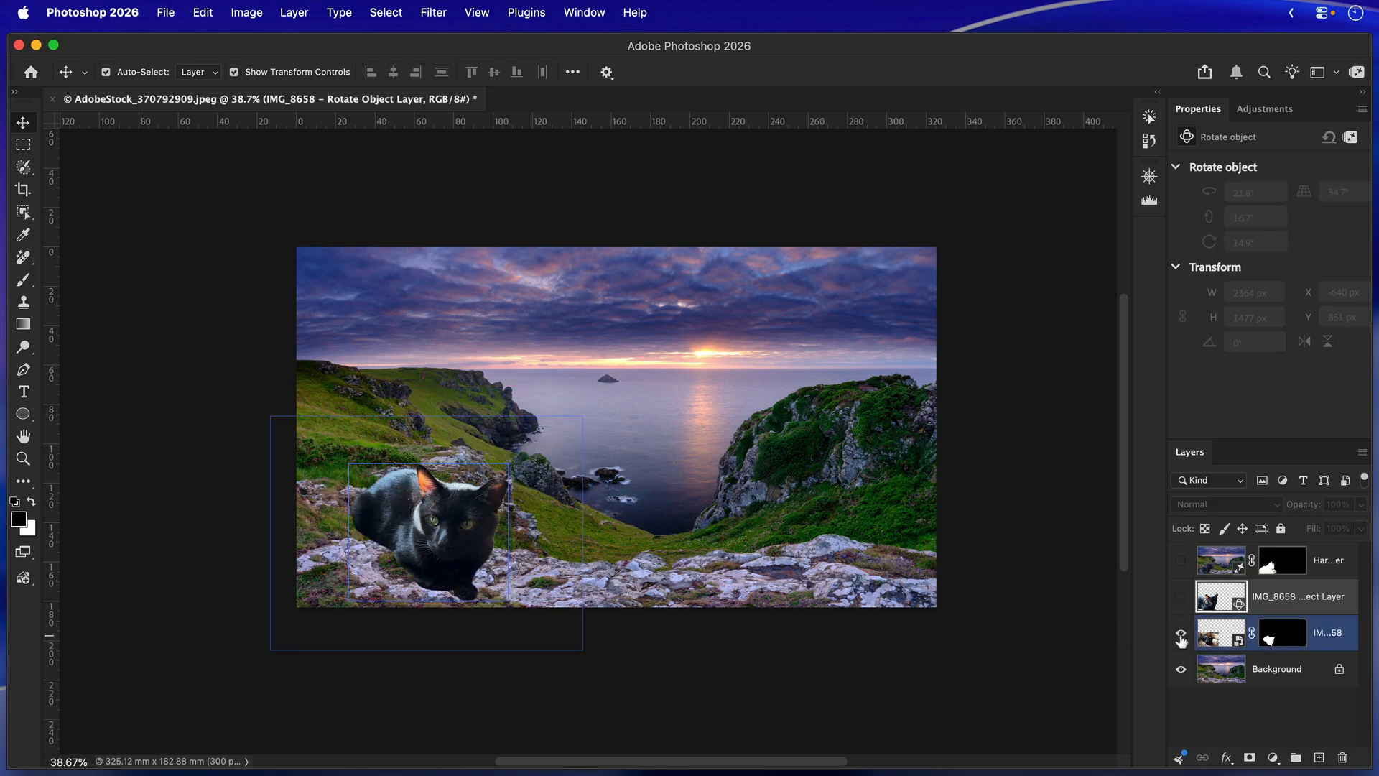
{"action": "left_click", "coordinate": [1180, 634]}
{"action": "left_click", "coordinate": [1181, 598]}
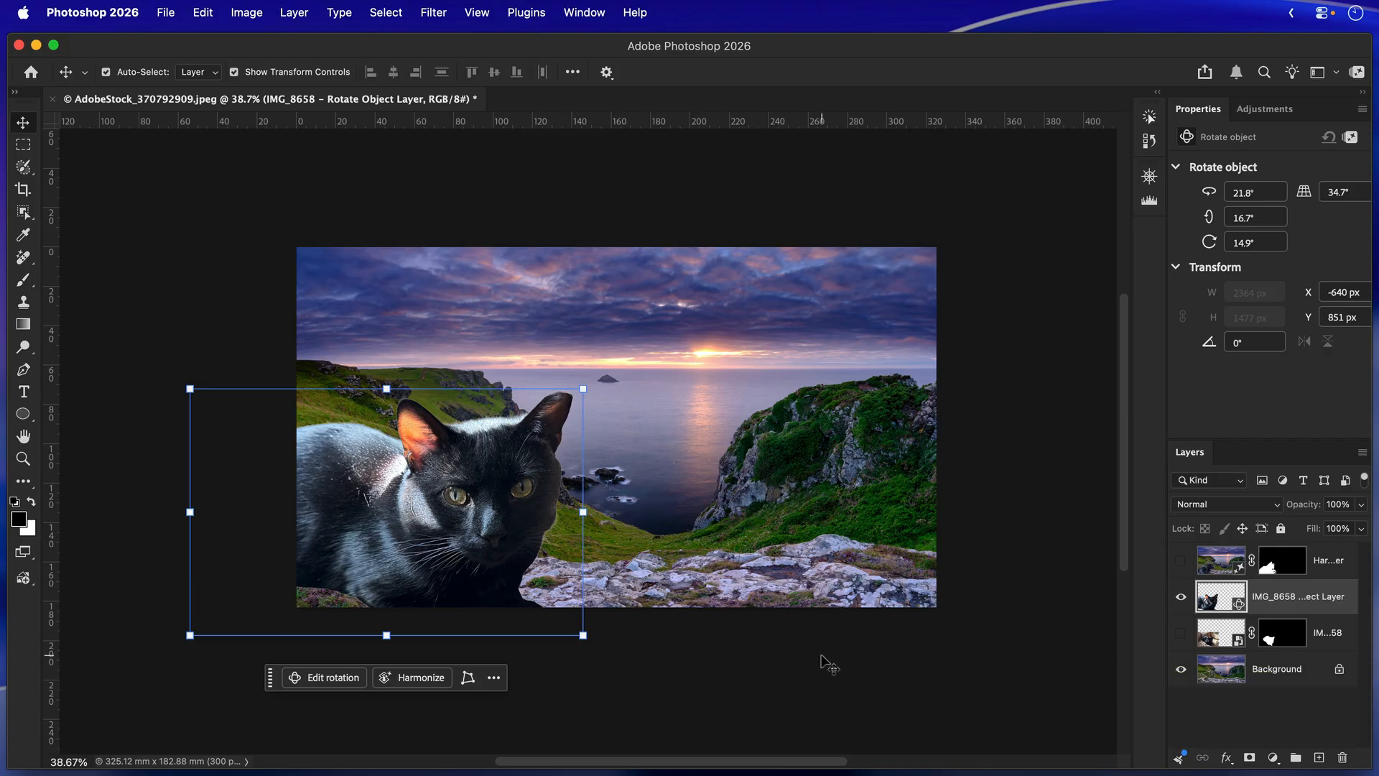
Harmonize the re-rotated cat with the background, compare the generated variations and keep the third one.
{"action": "left_click", "coordinate": [424, 678]}
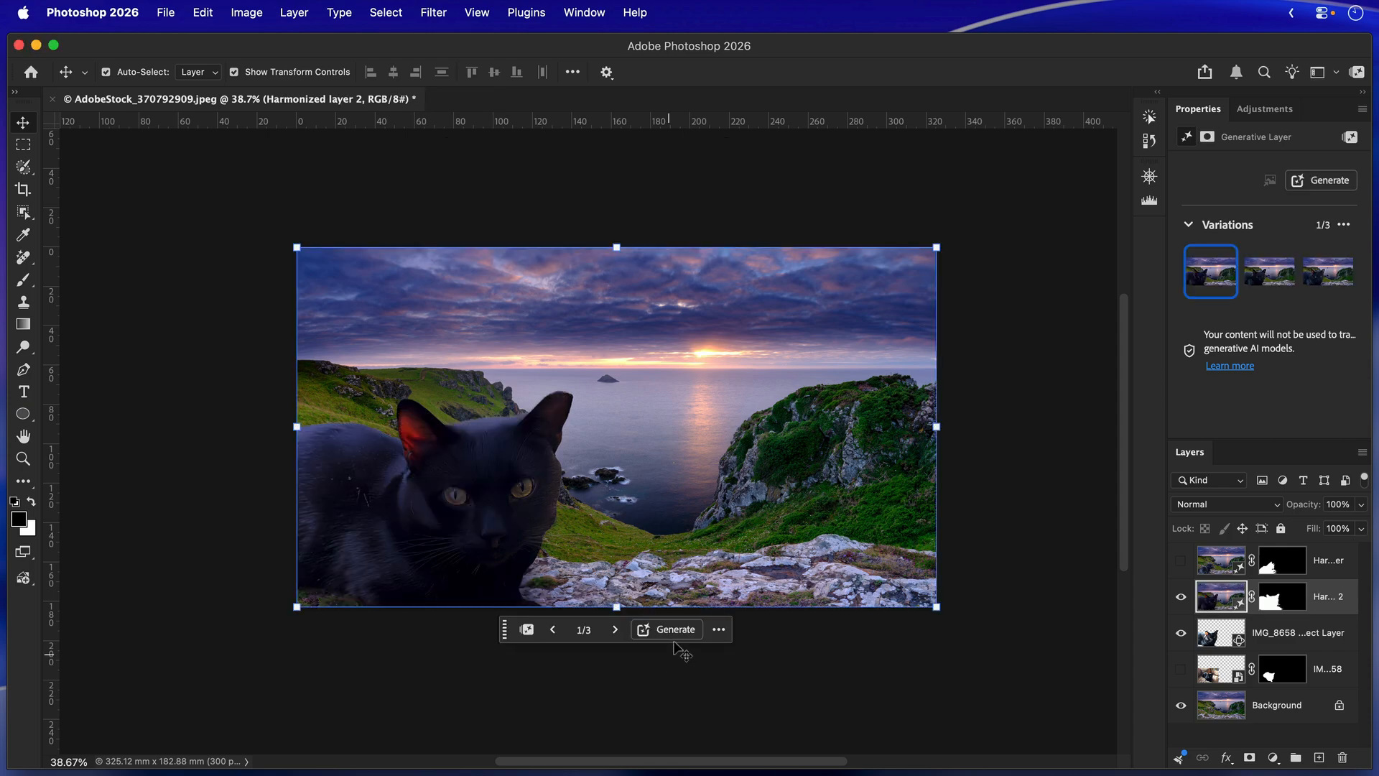
{"action": "left_click", "coordinate": [1265, 273]}
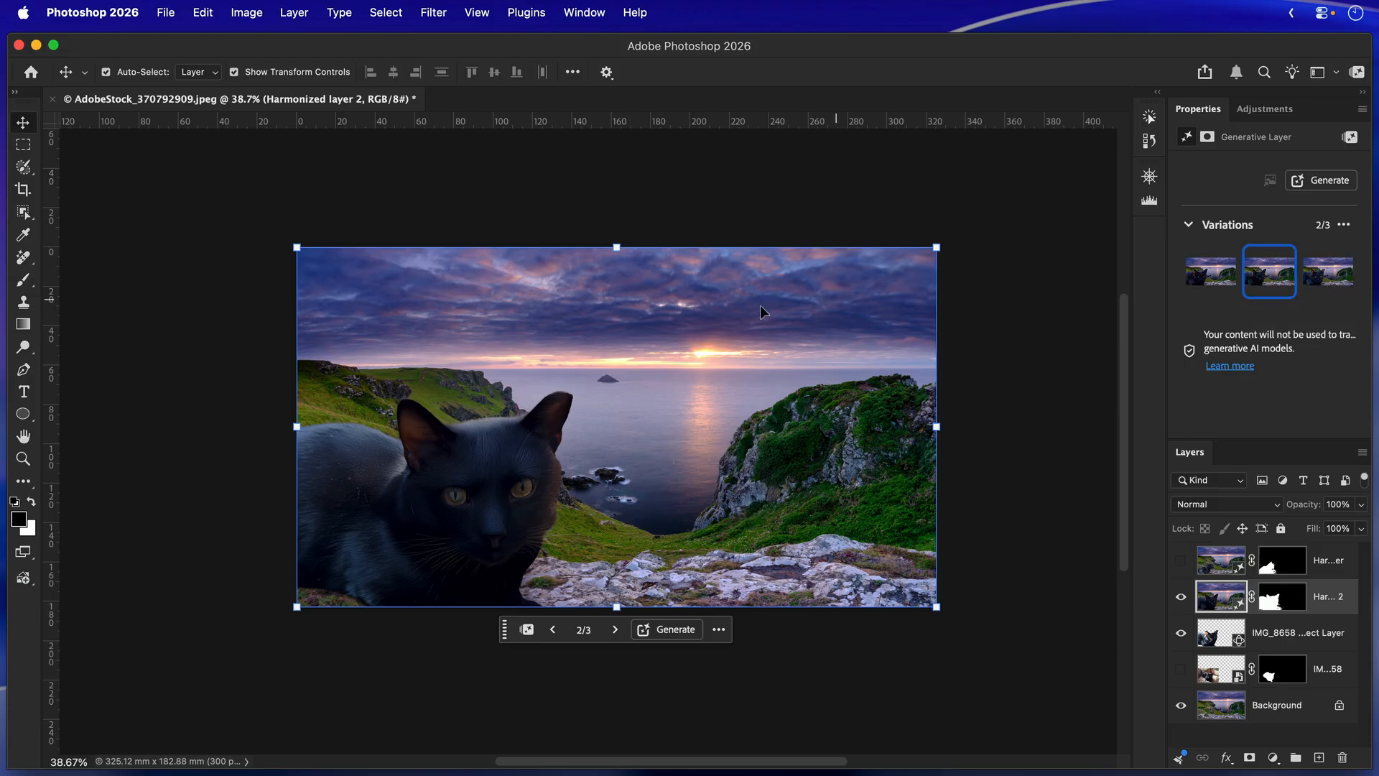
{"action": "left_click", "coordinate": [1322, 282]}
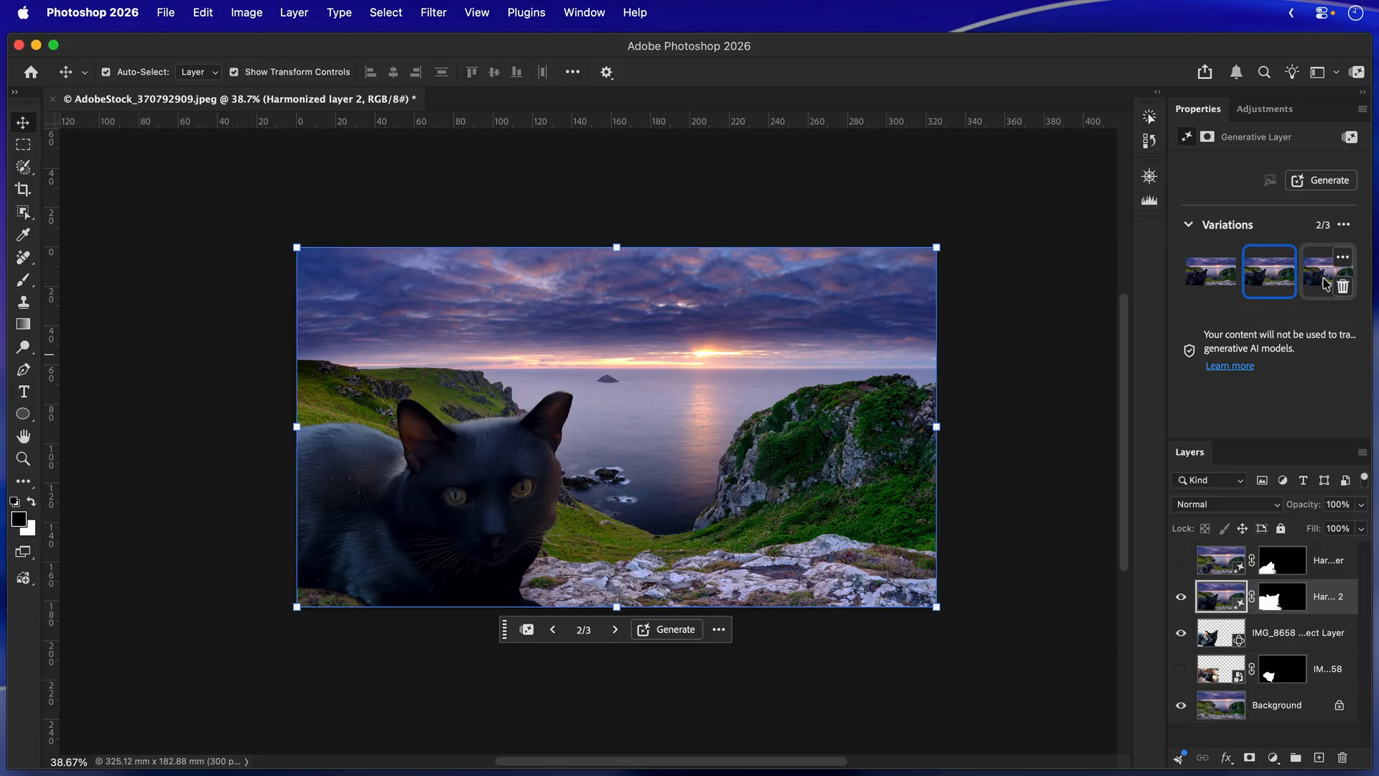
{"action": "mouse_move", "coordinate": [1322, 282]}
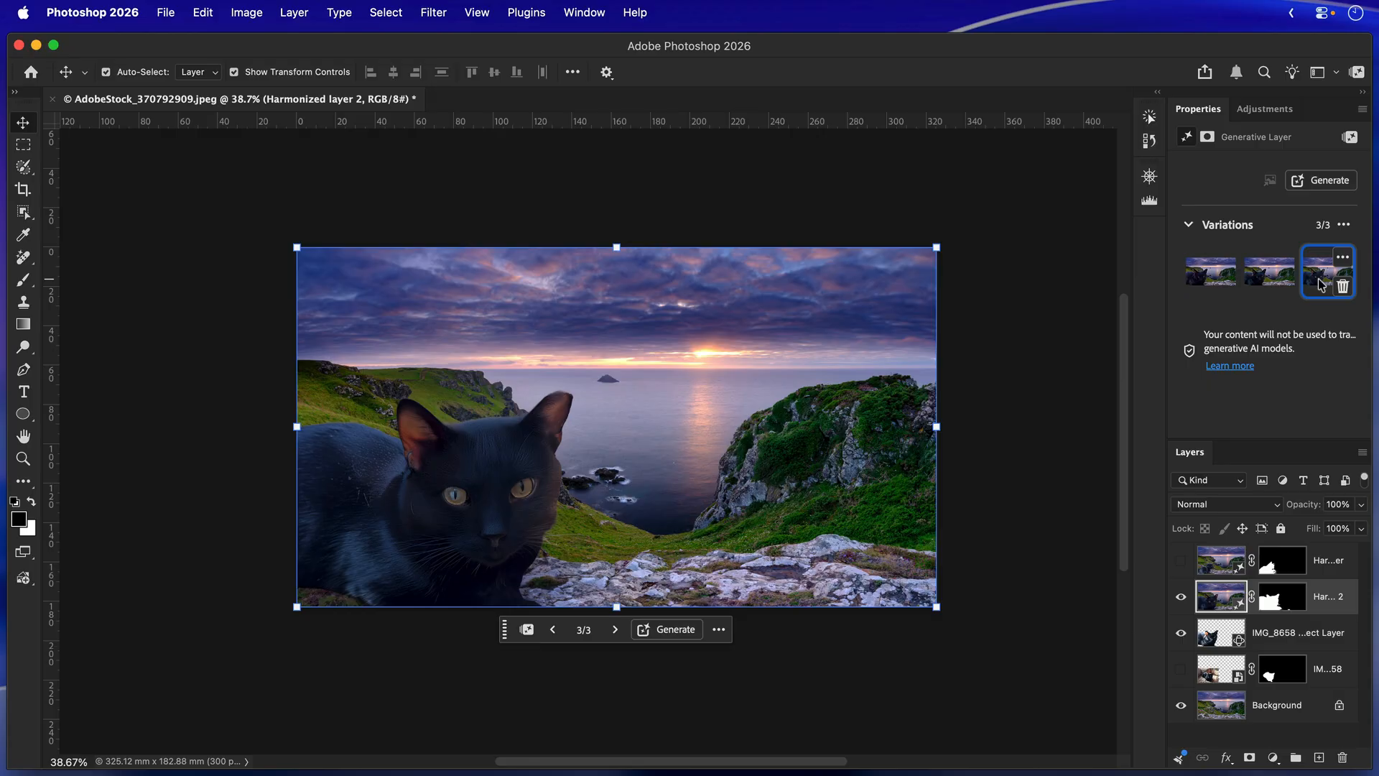
{"action": "left_click", "coordinate": [1265, 279]}
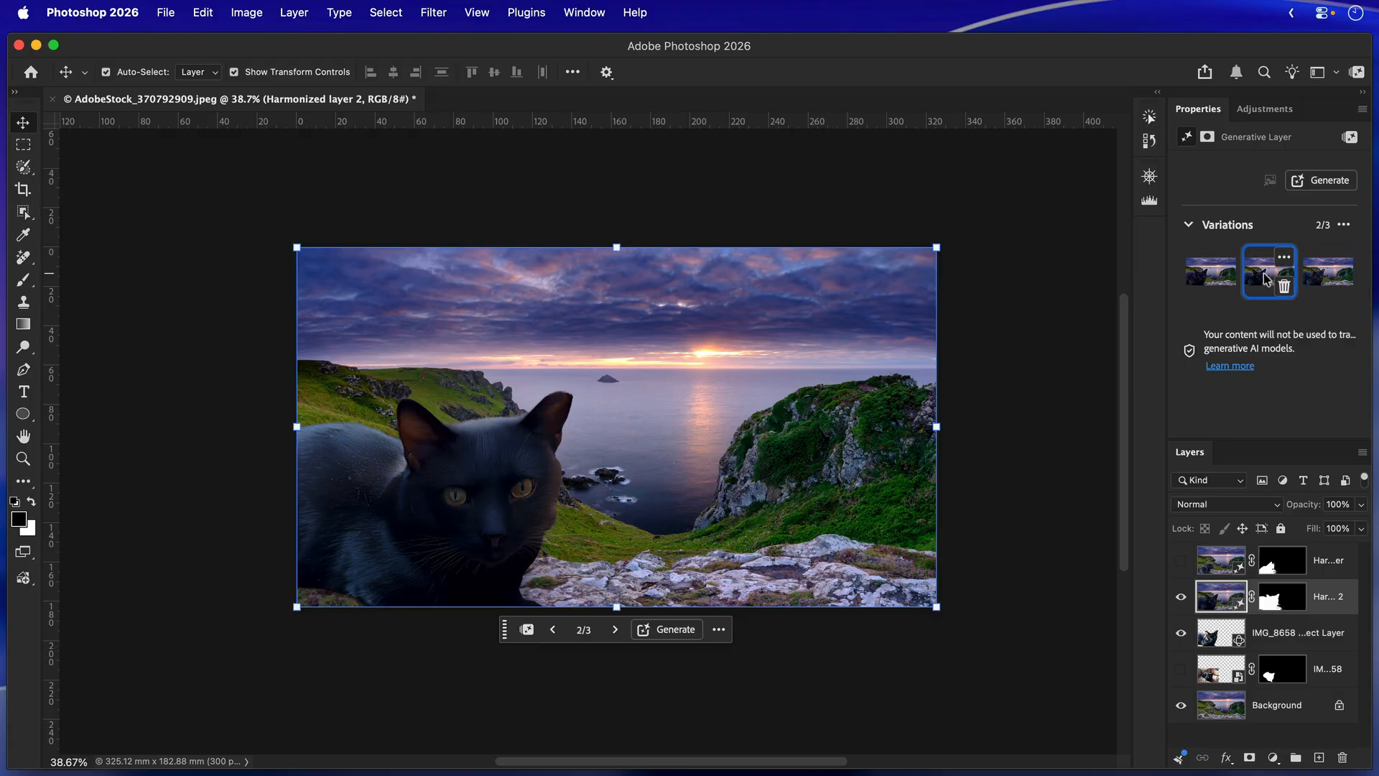
{"action": "left_click", "coordinate": [1325, 284]}
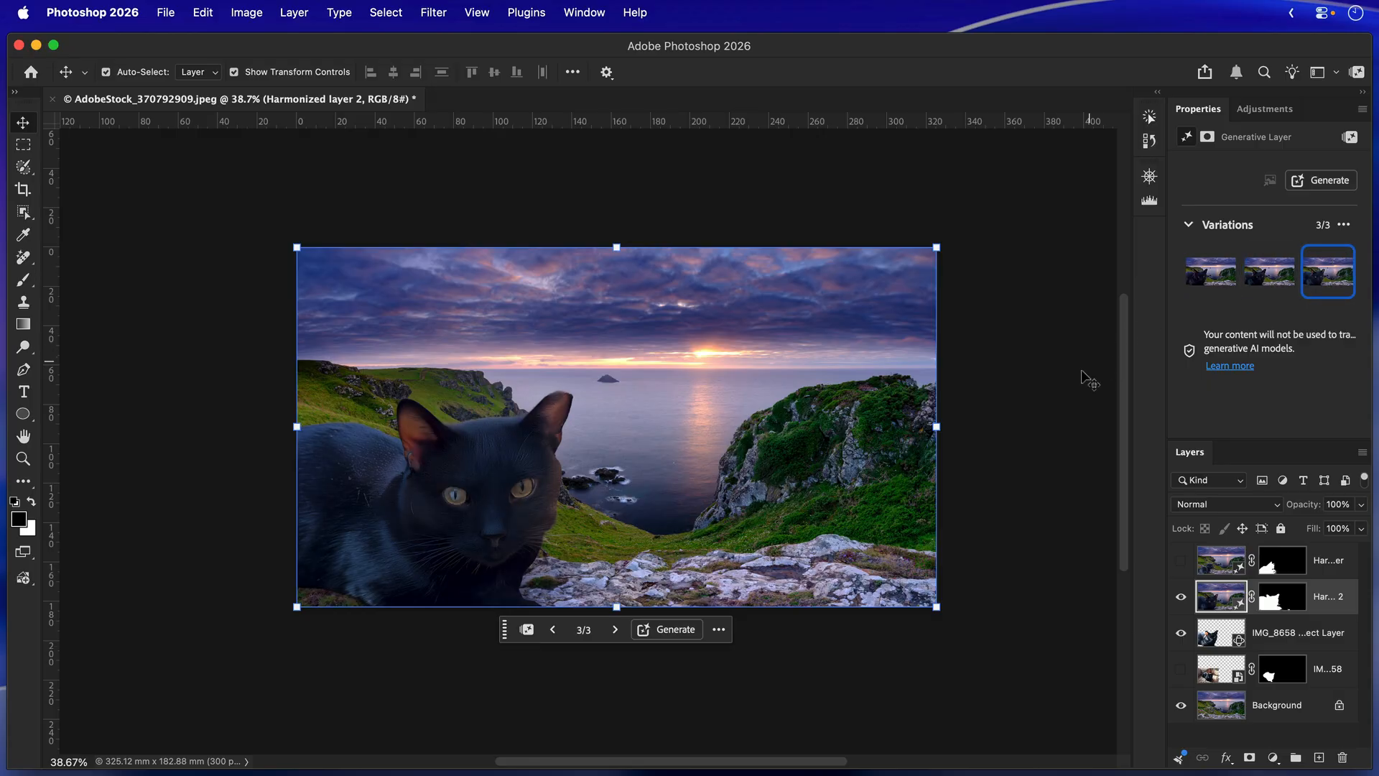